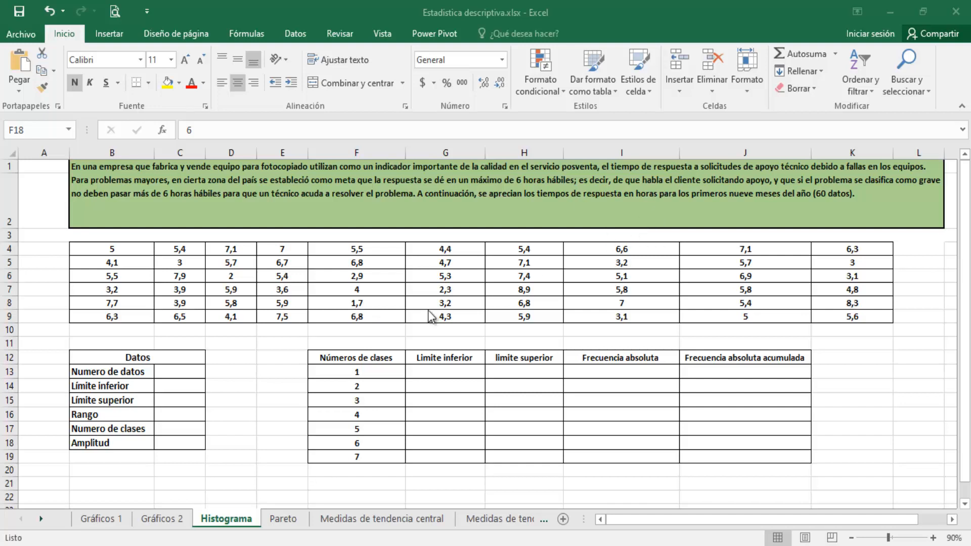
- Calculate Numero de datos in C13 by counting the response times in B4:K9 with the CONTAR function
click(163, 372)
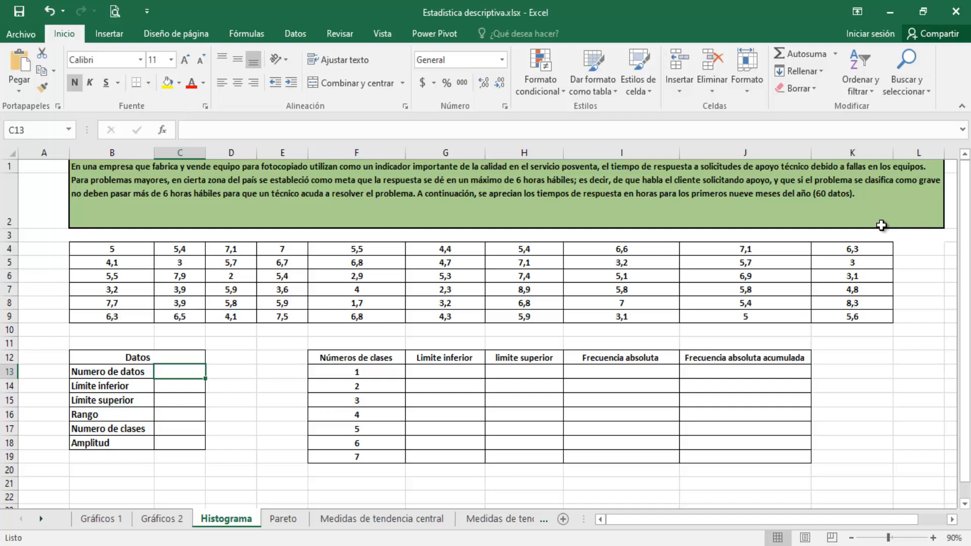
text(+c)
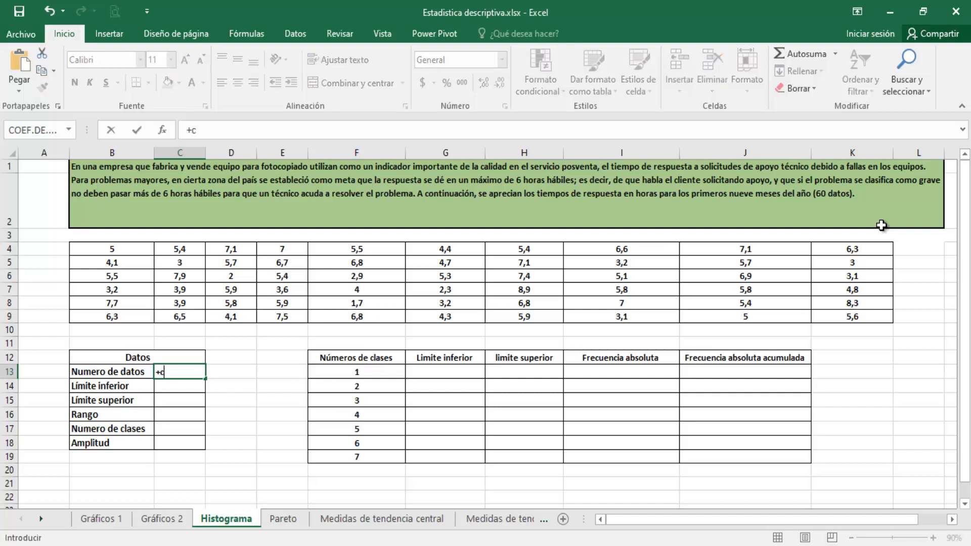
text(ontar)
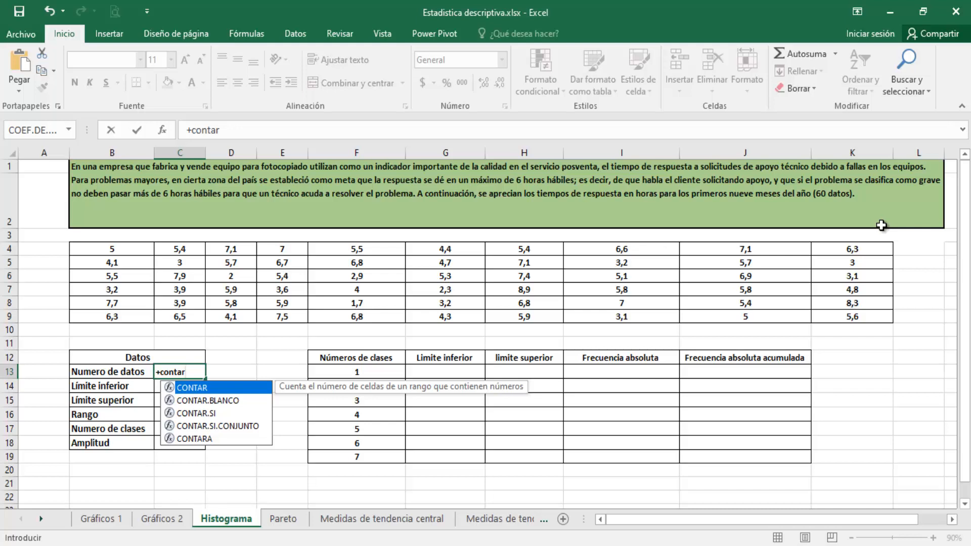
key(Tab)
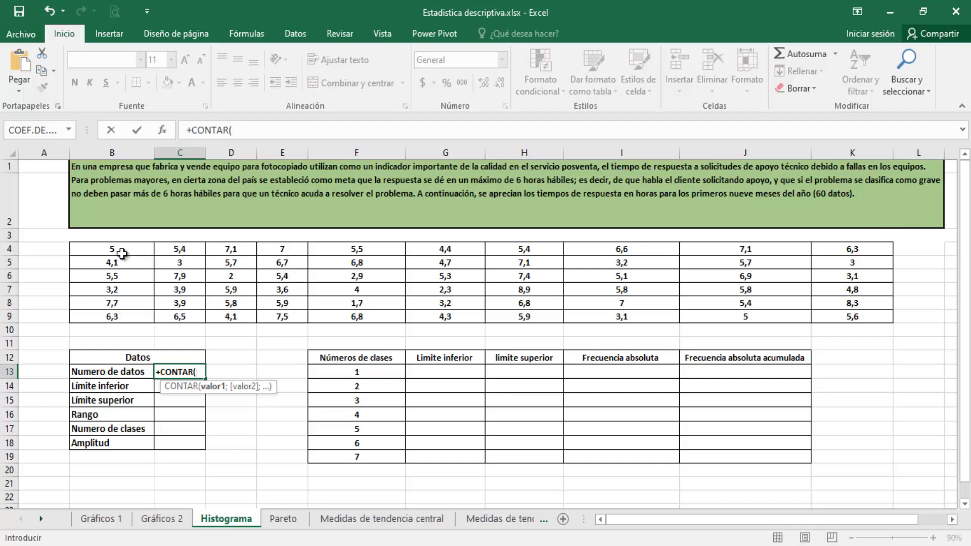
drag(122, 254, 858, 312)
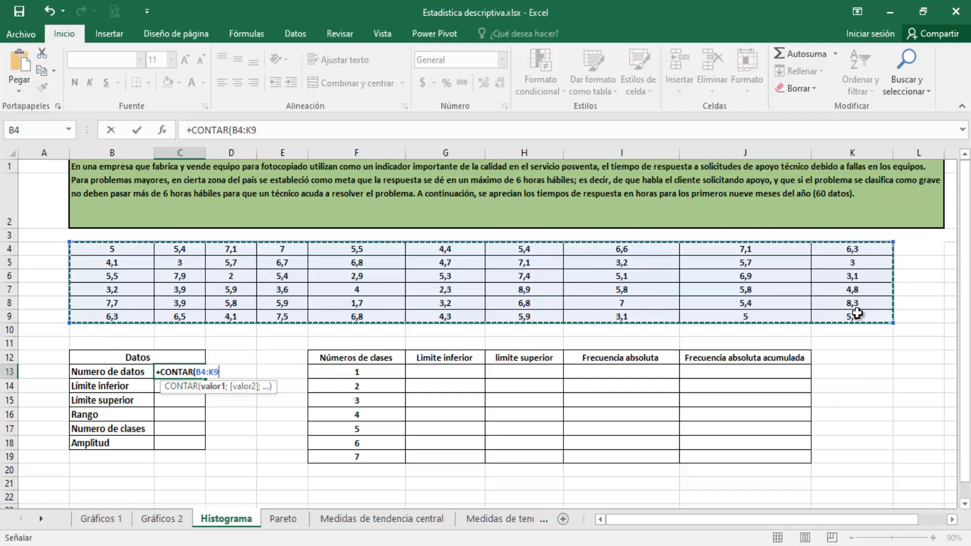
text())
key(Return)
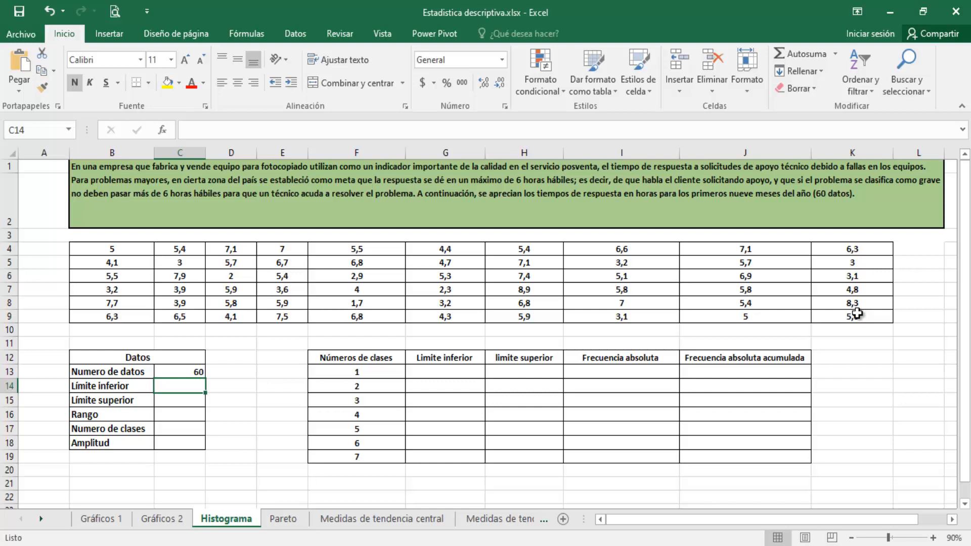
- Calculate Límite inferior in C14 as the minimum of B4:K9 with the MIN function
text(+)
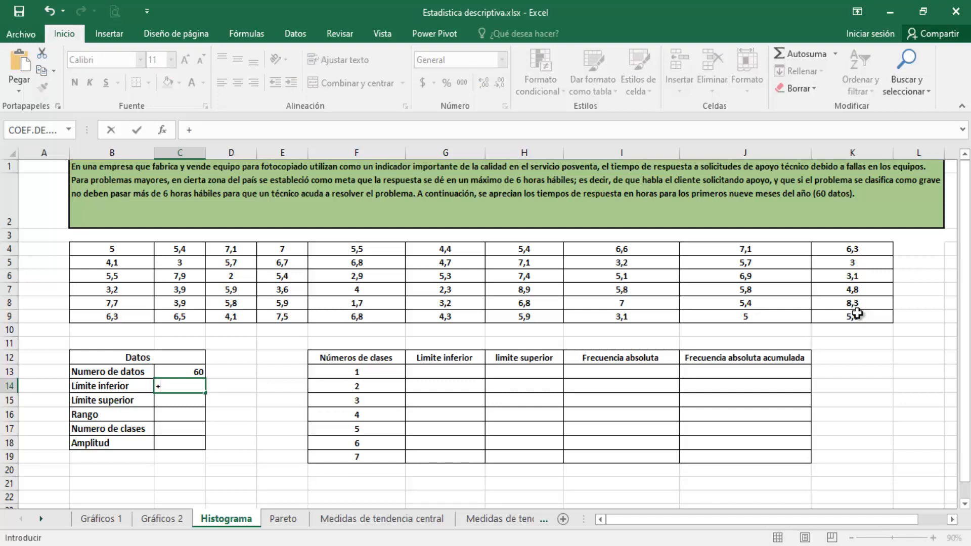
key(BackSpace)
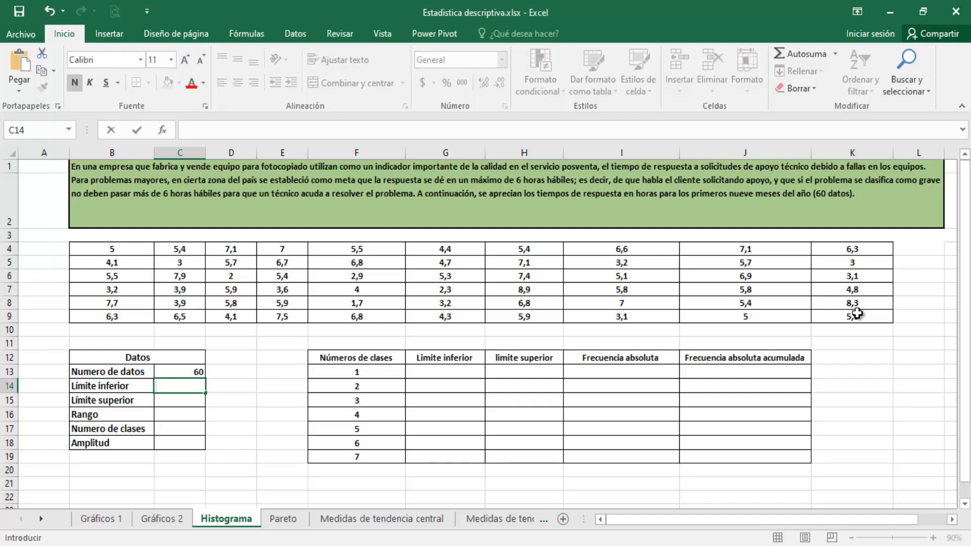
text(=)
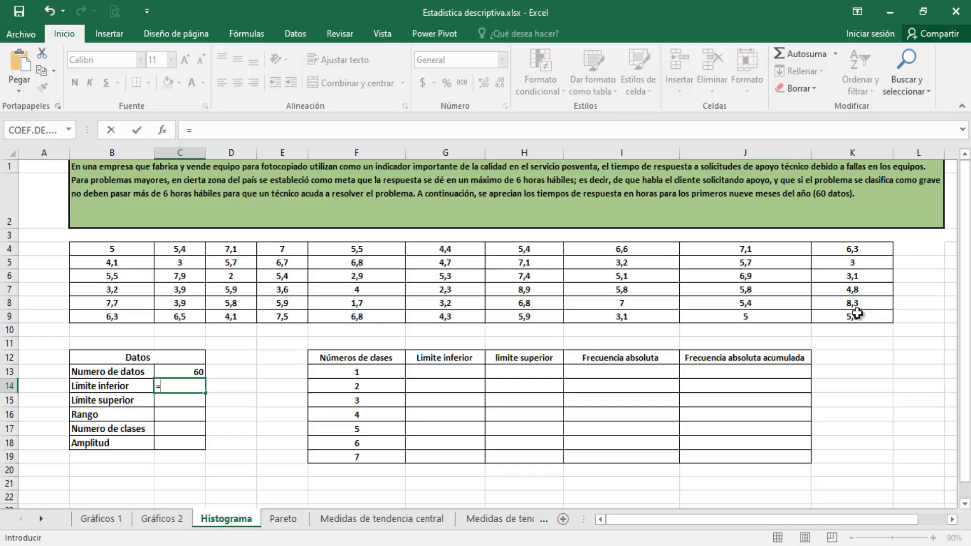
text(min)
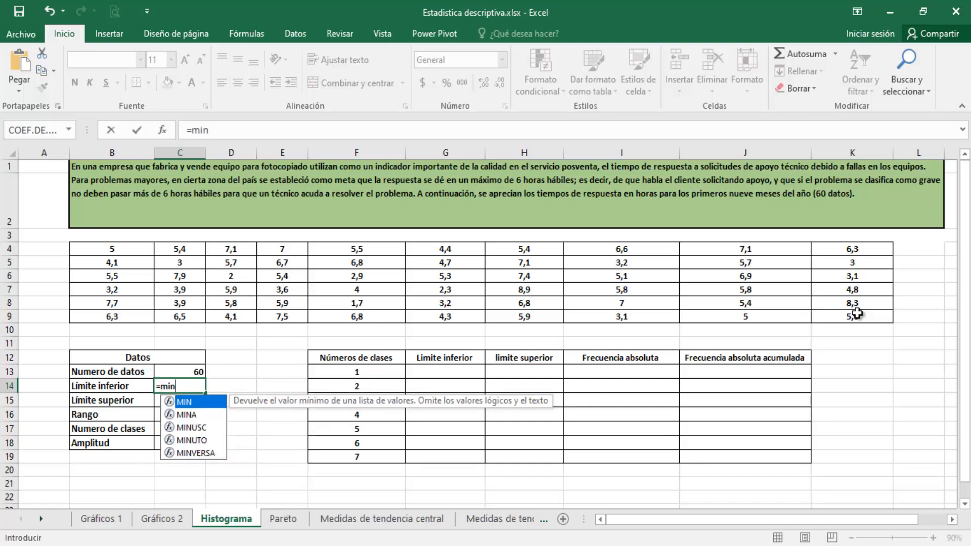
key(Tab)
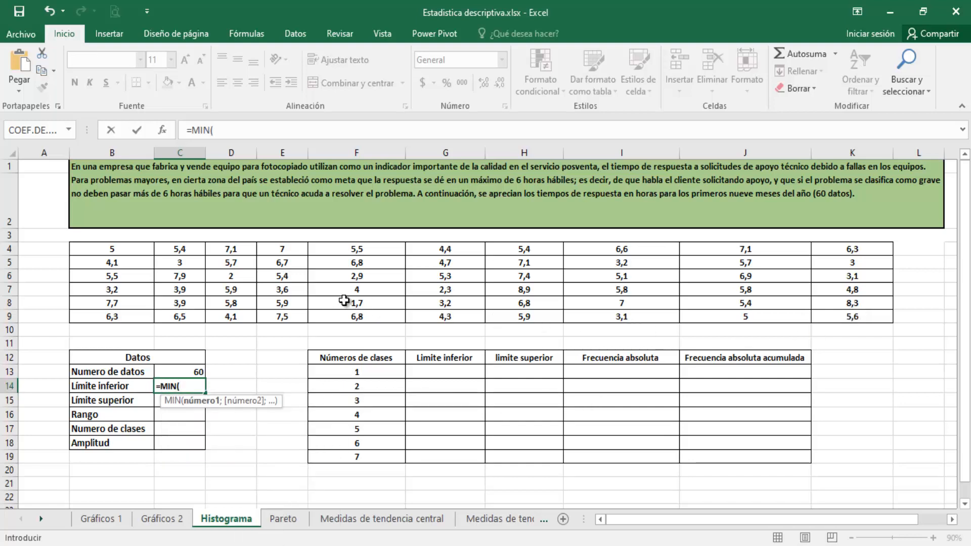
drag(116, 250, 758, 331)
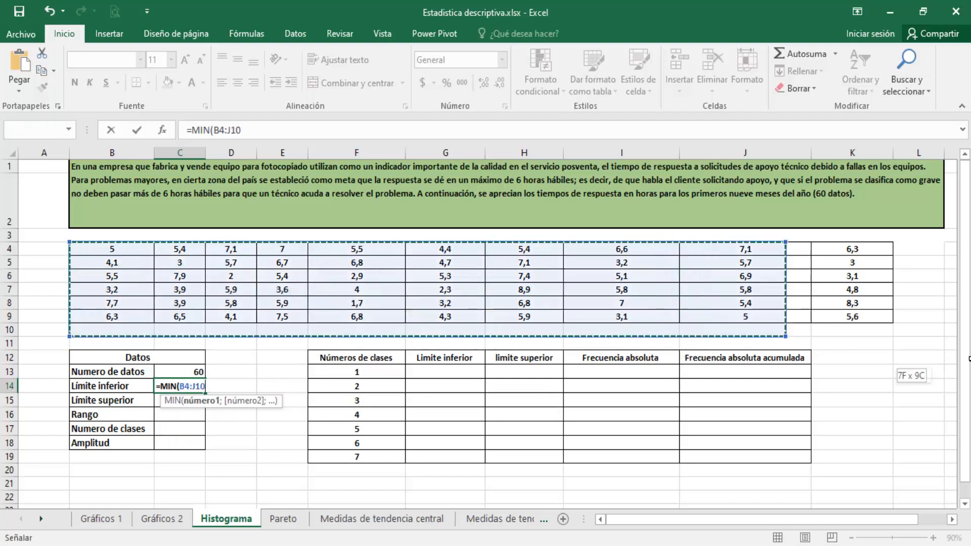
drag(969, 359, 883, 320)
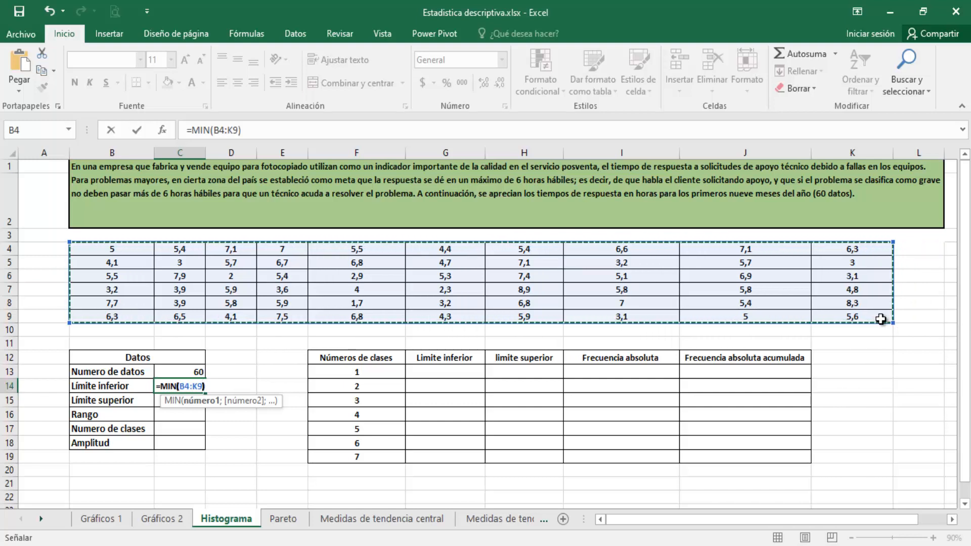
key(Return)
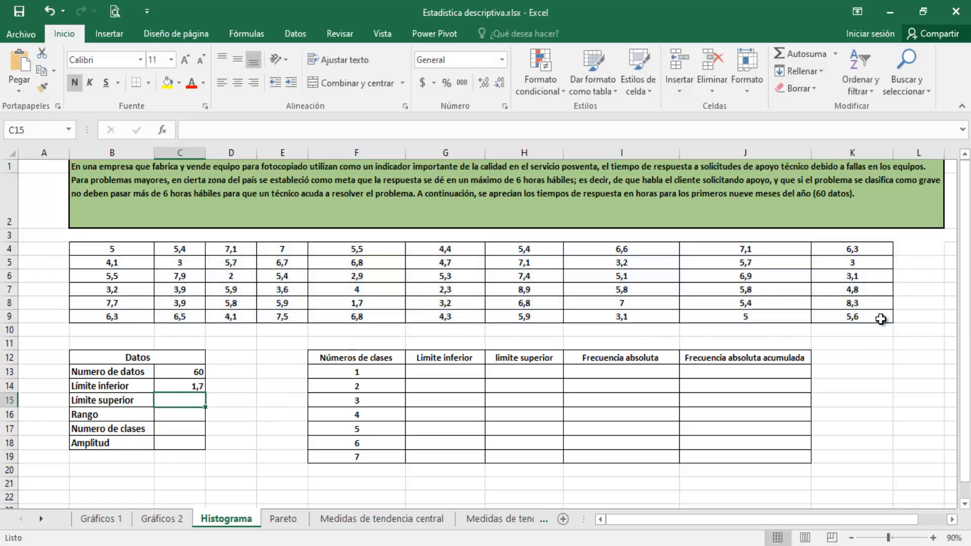
- Calculate Límite superior in C15 as the maximum of the response-time table with the MAX function
text(+)
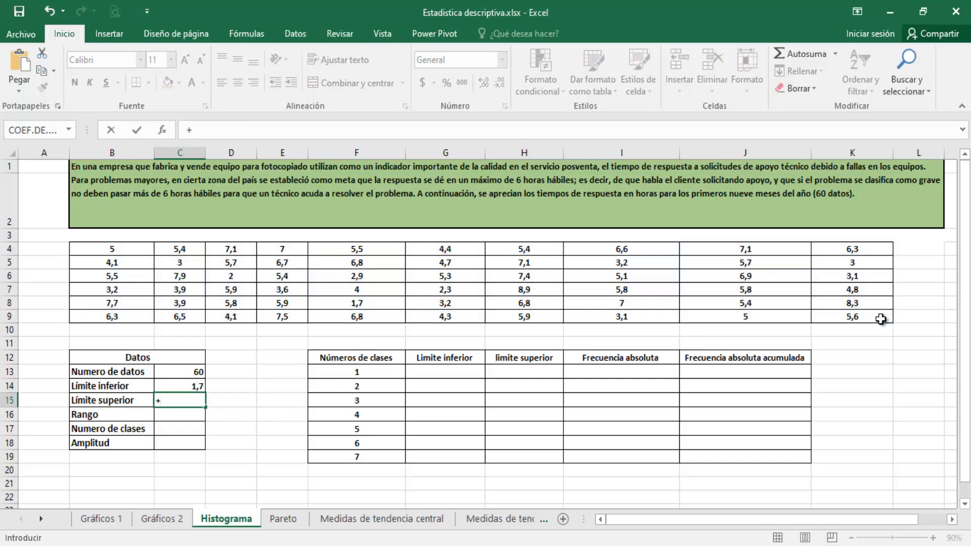
text(max)
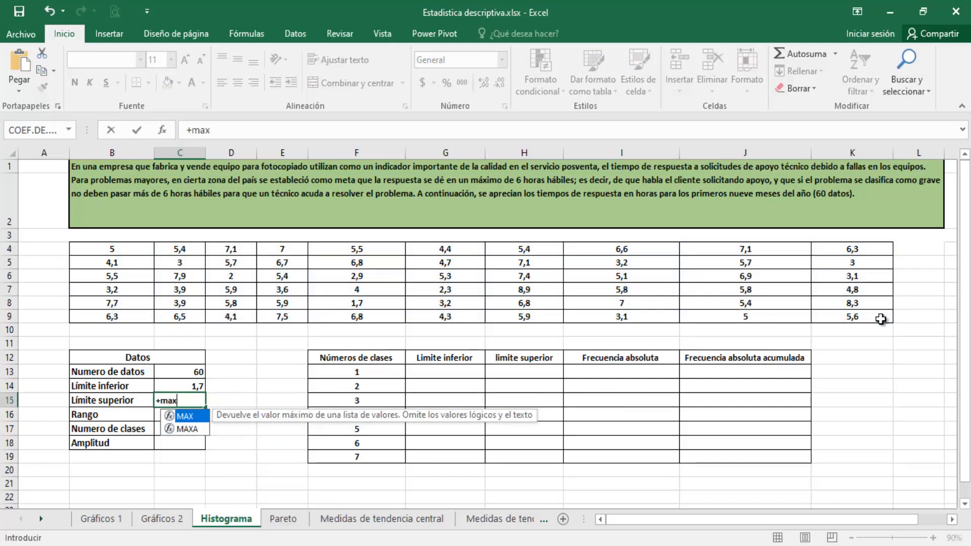
key(Tab)
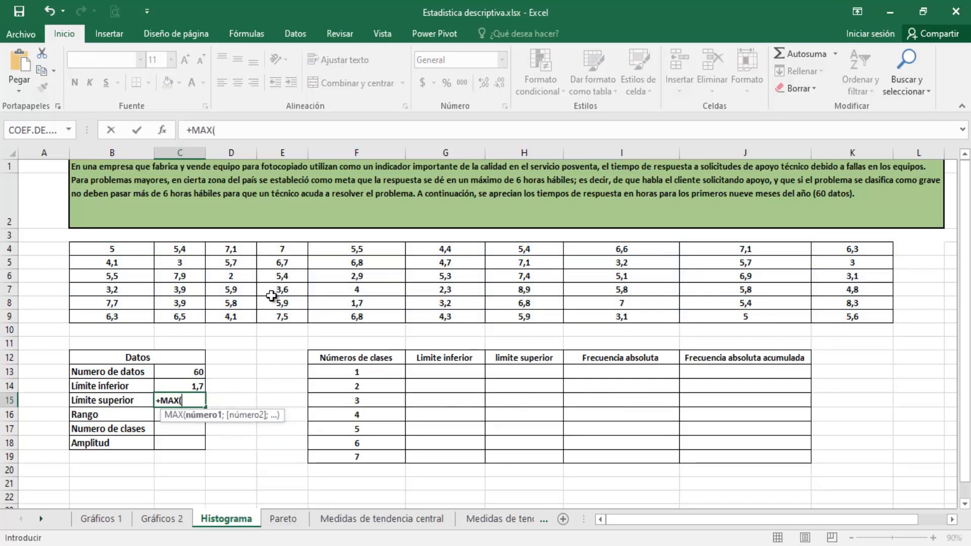
click(147, 248)
drag(332, 291, 843, 310)
key(Return)
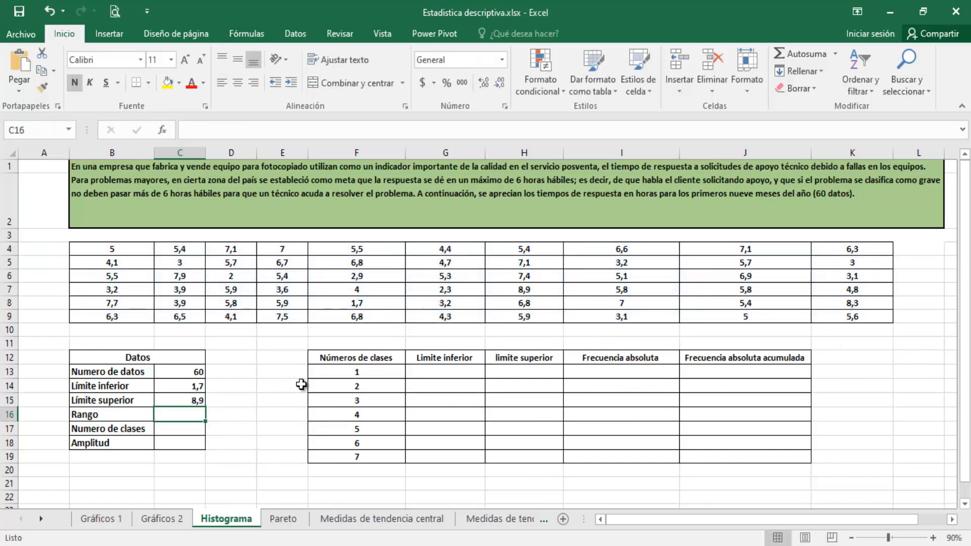
- Calculate Rango in C16 by subtracting the lower limit in C14 from the upper limit in C15
click(187, 372)
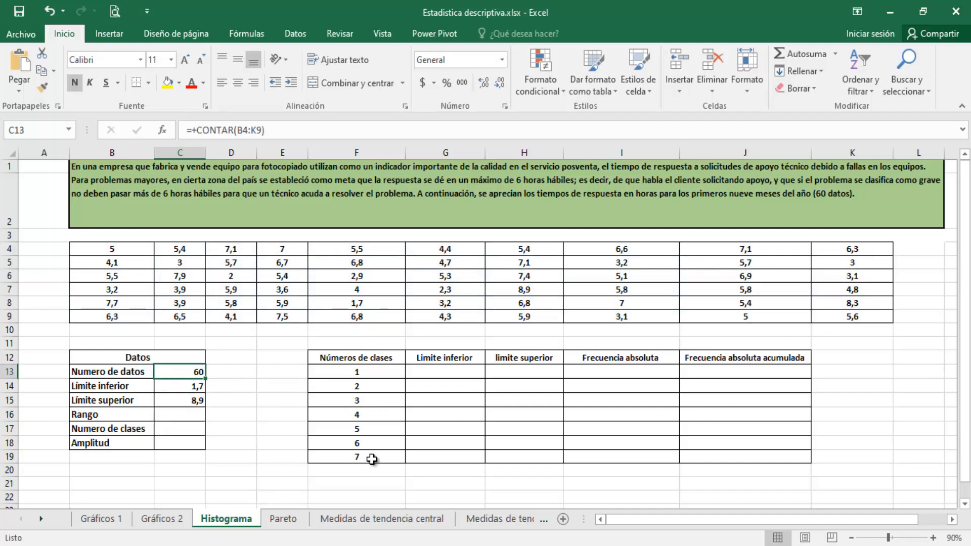
click(187, 389)
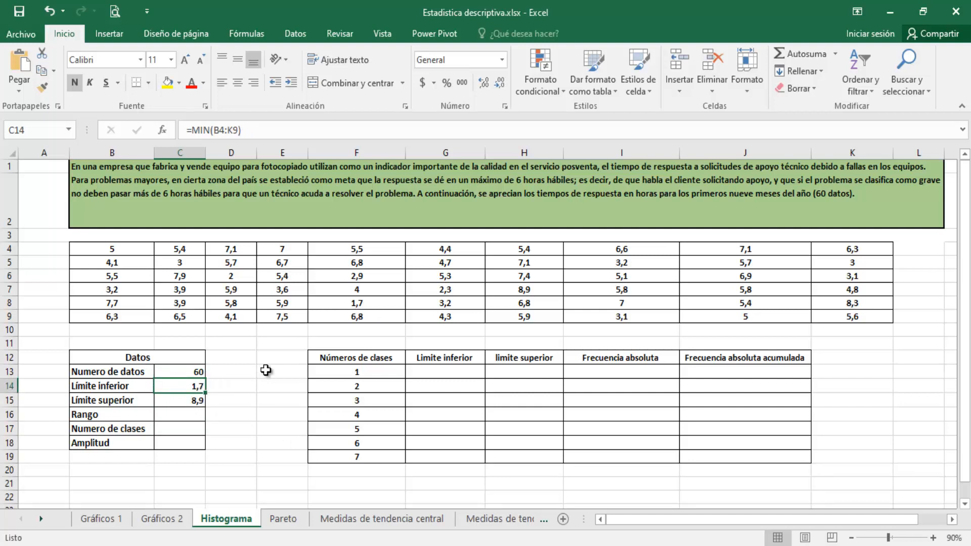
click(173, 414)
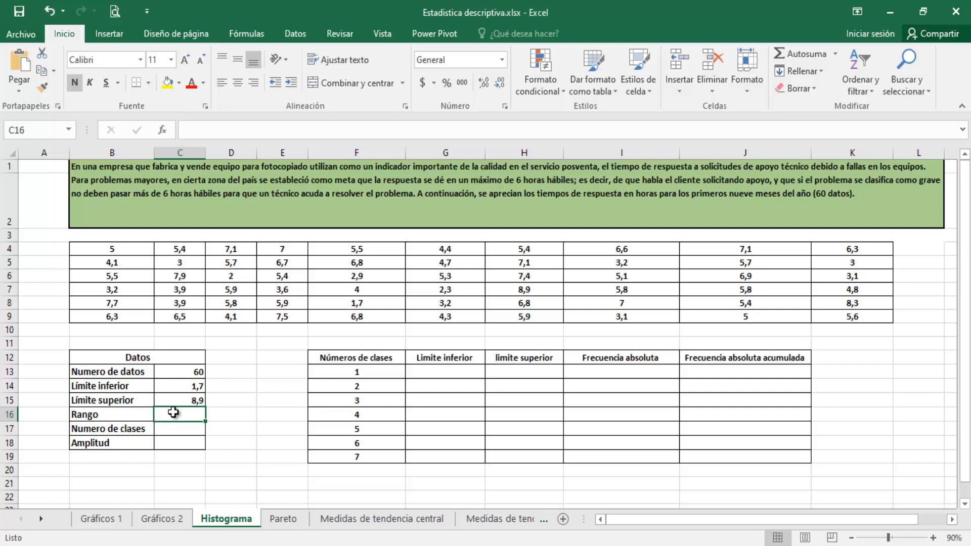
text(+)
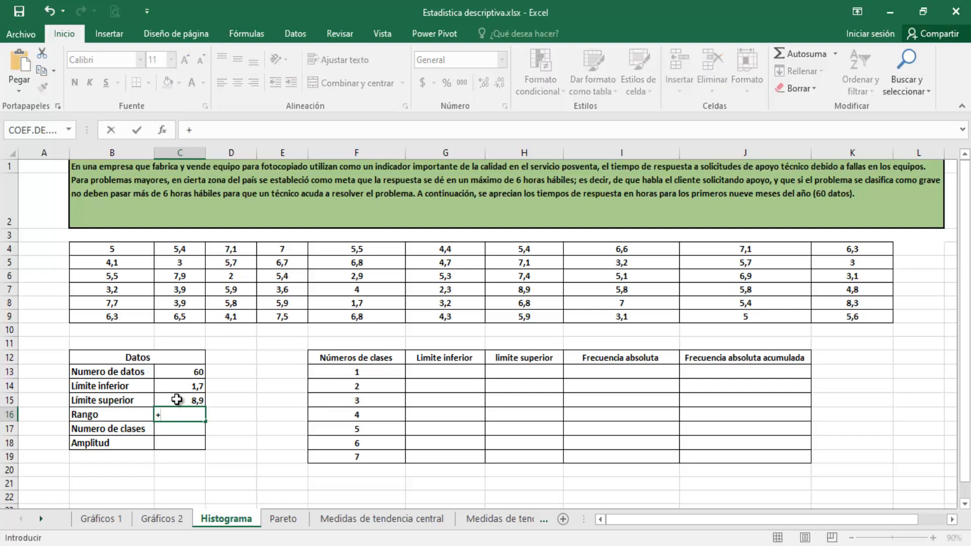
click(177, 398)
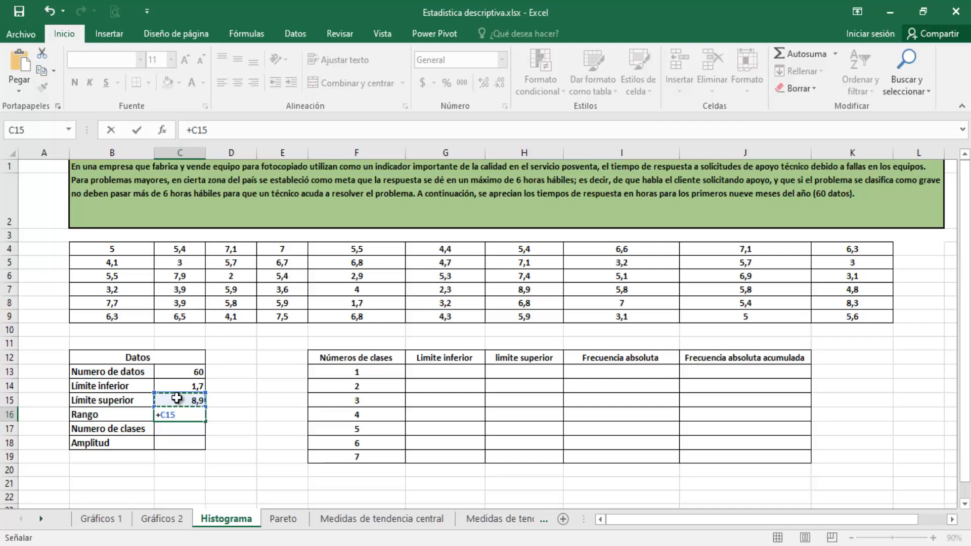
text(-)
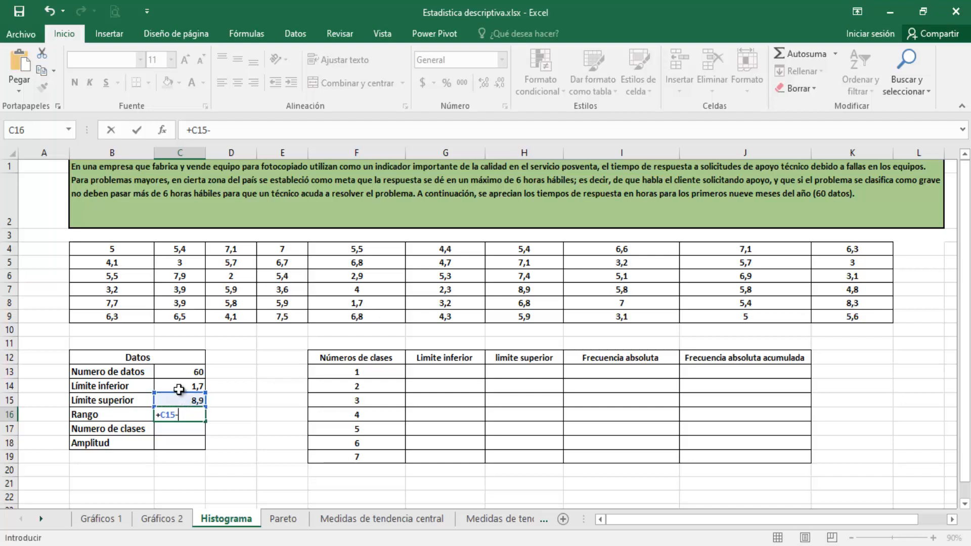
click(179, 386)
key(Return)
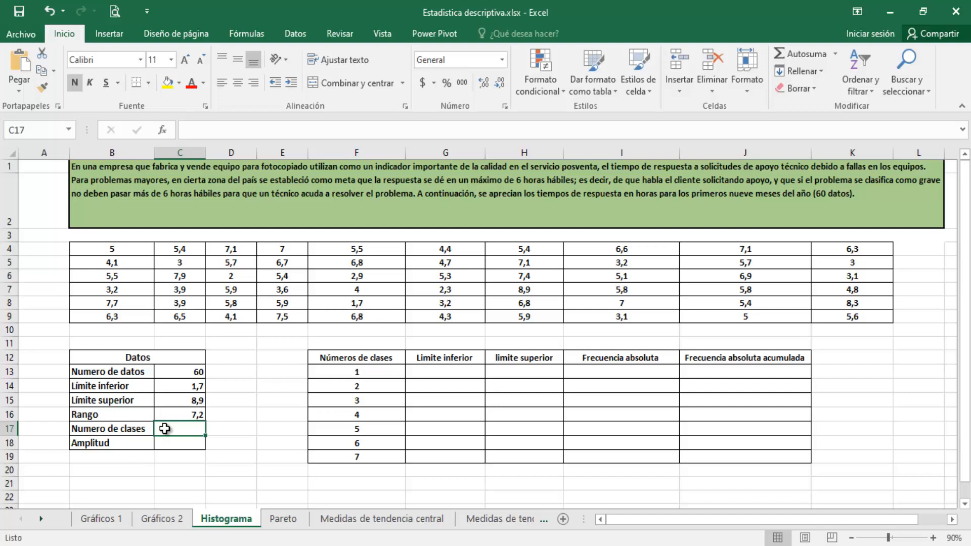
- Calculate Numero de clases in C17 with the formula +1+3,322*LOG(C13)
text(+)
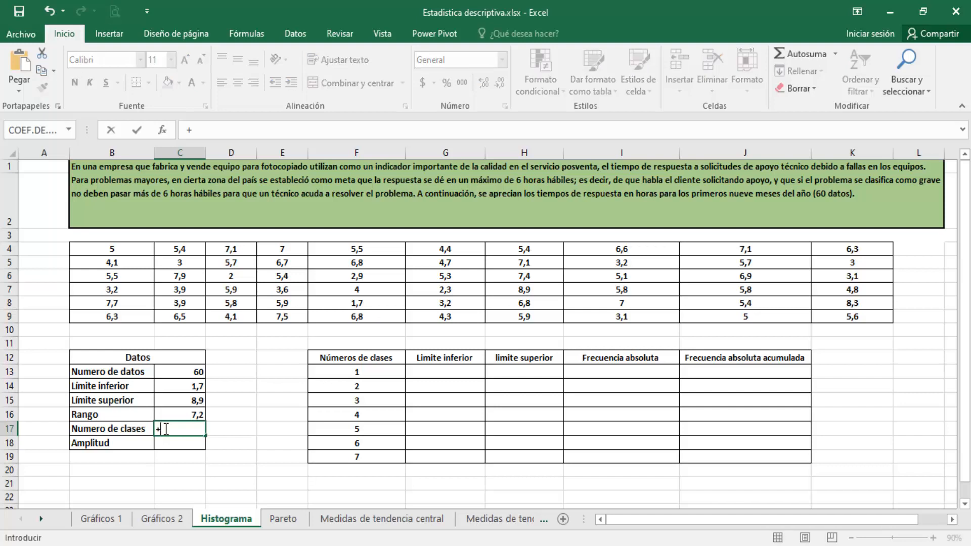
text(1+3,322)
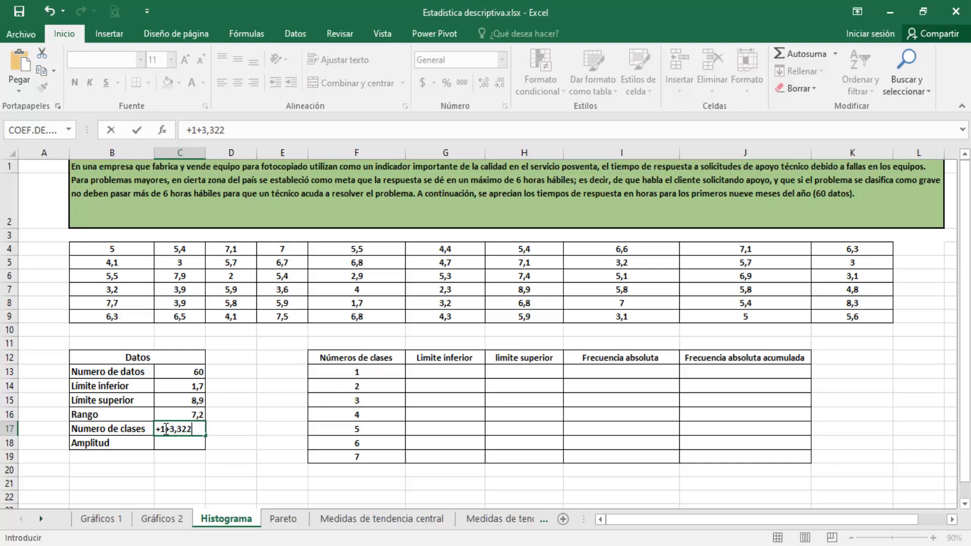
text(*lo)
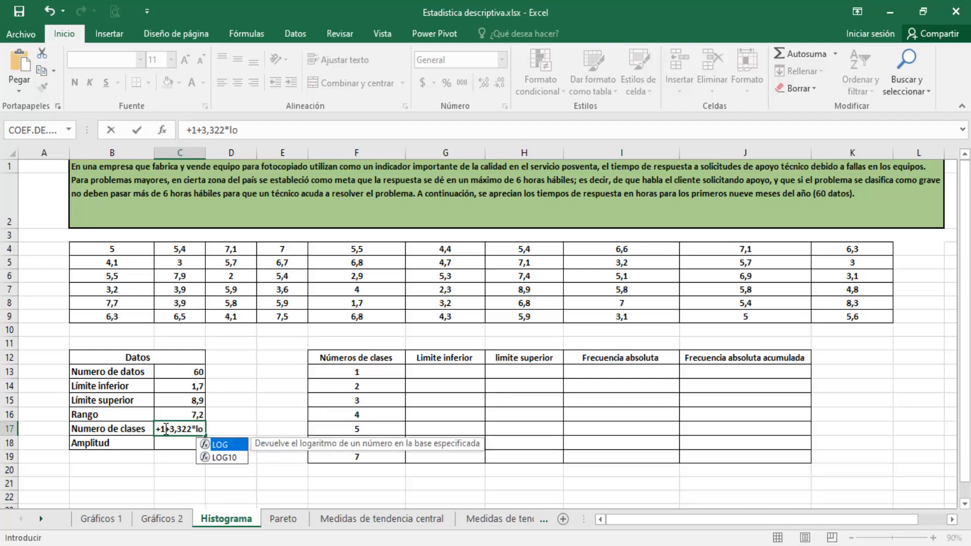
key(Tab)
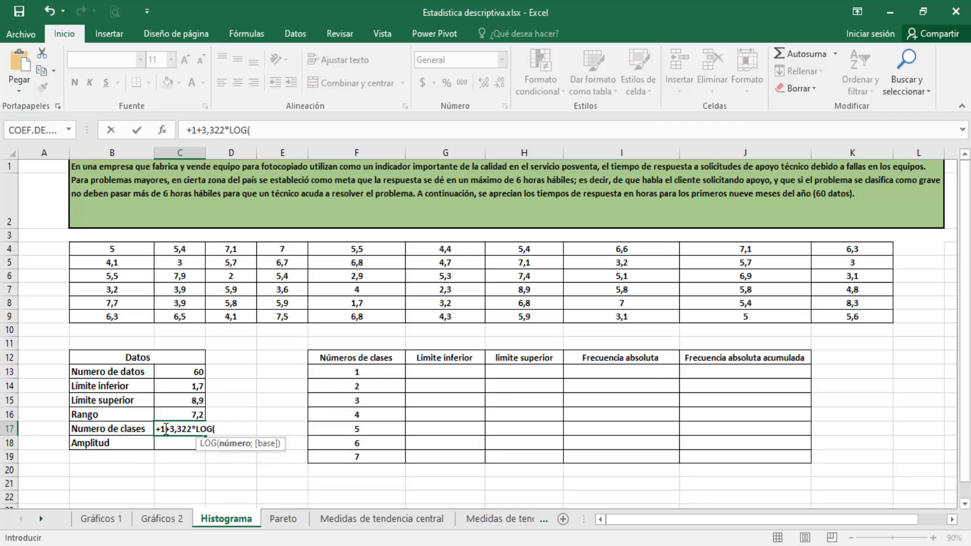
click(185, 370)
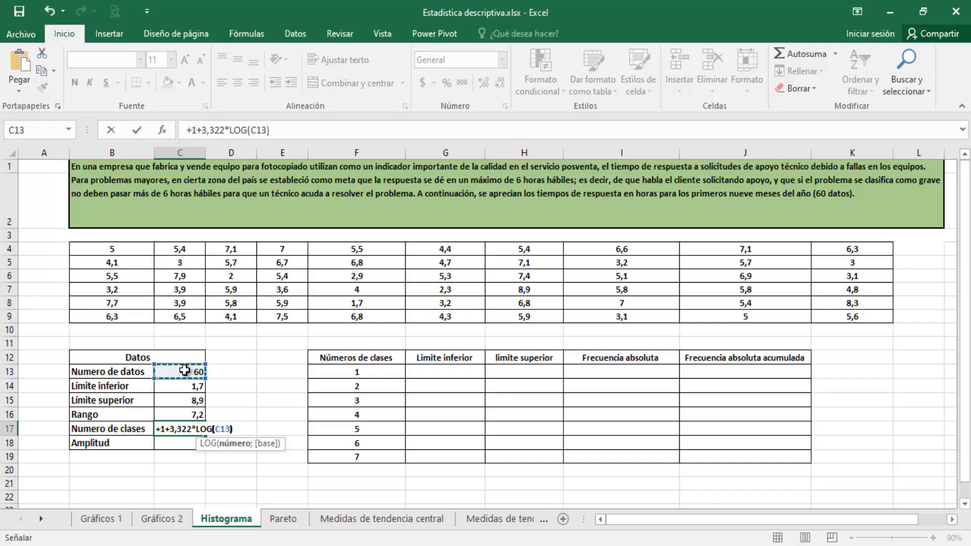
text())
key(Return)
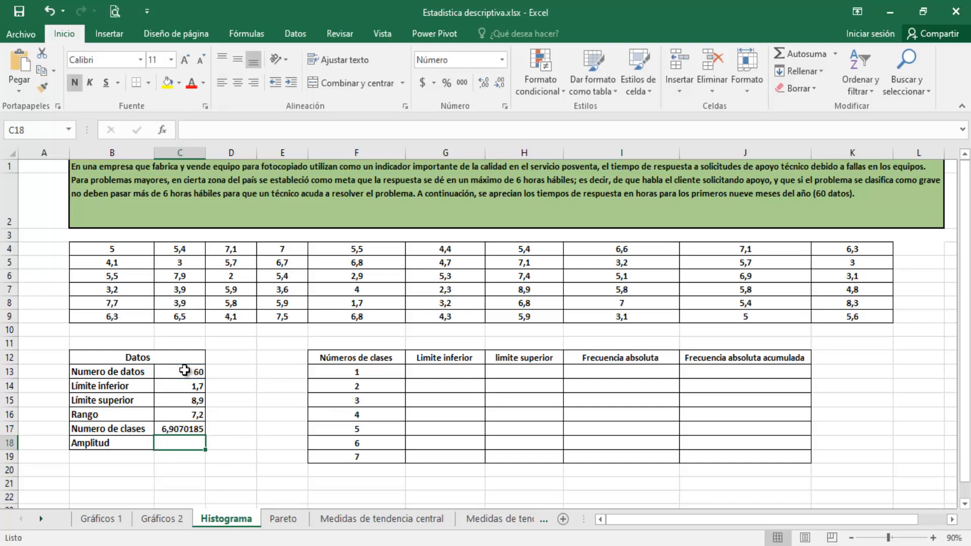
- Wrap the Numero de clases formula in C17 with REDONDEAR.MAS, rounding up to 0 decimals
key(Up)
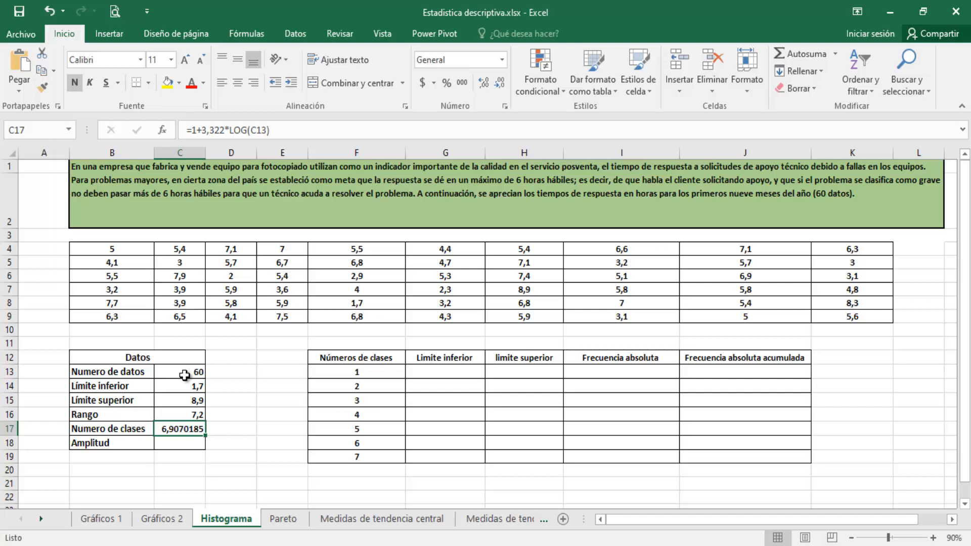
click(191, 130)
text(redo)
key(Down)
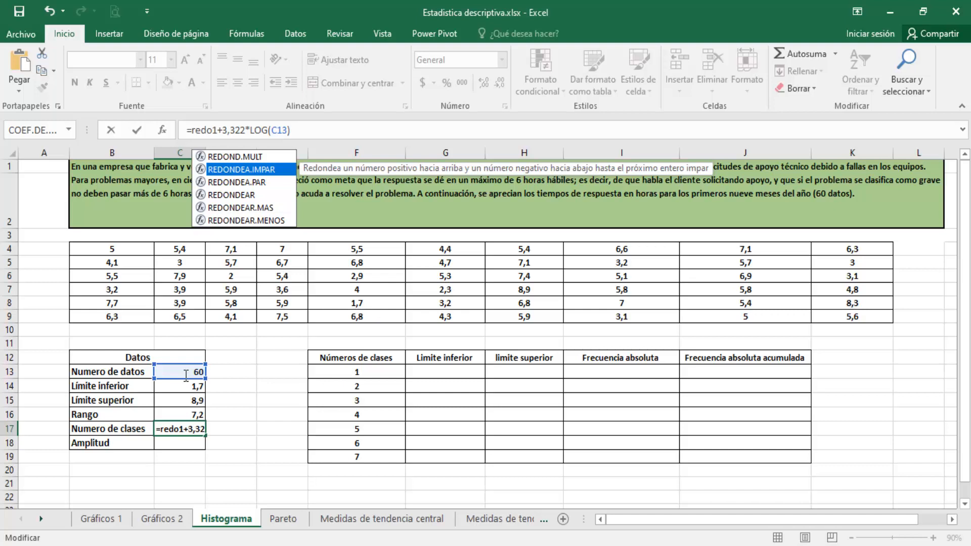
key(Down)
key(Down)
key(Down)
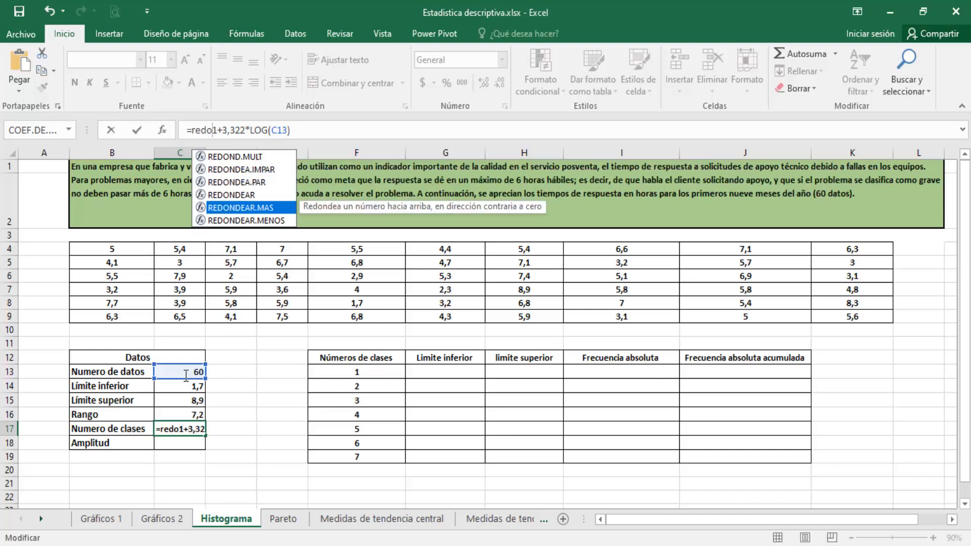
key(Tab)
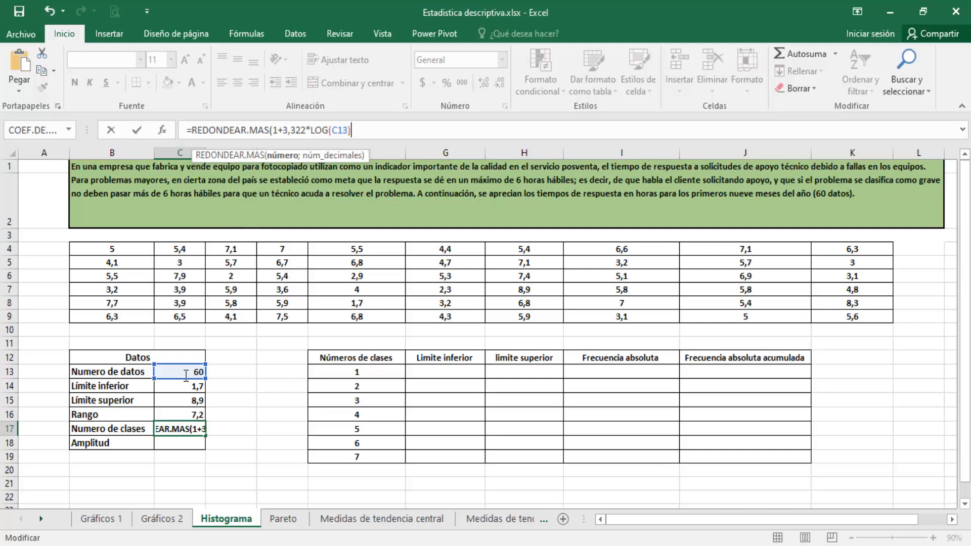
text())
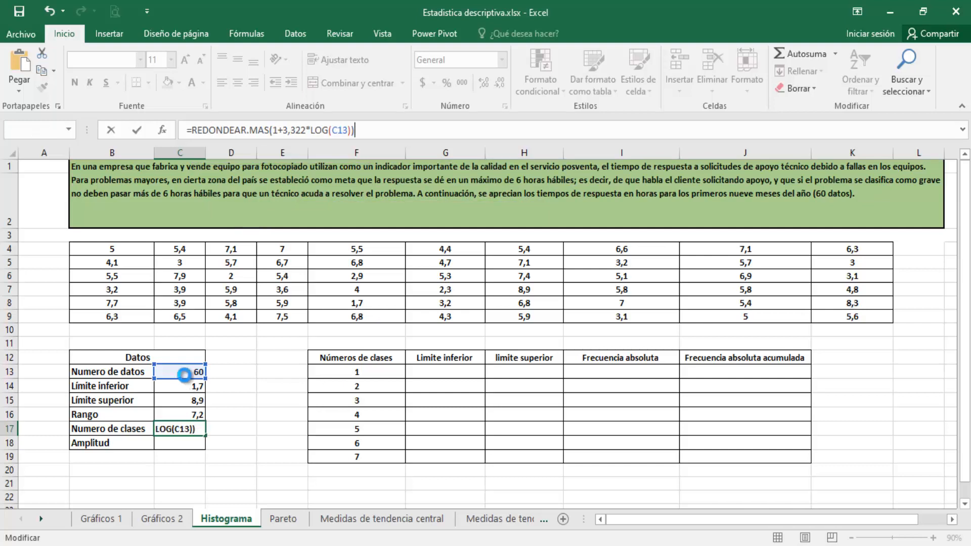
key(Return)
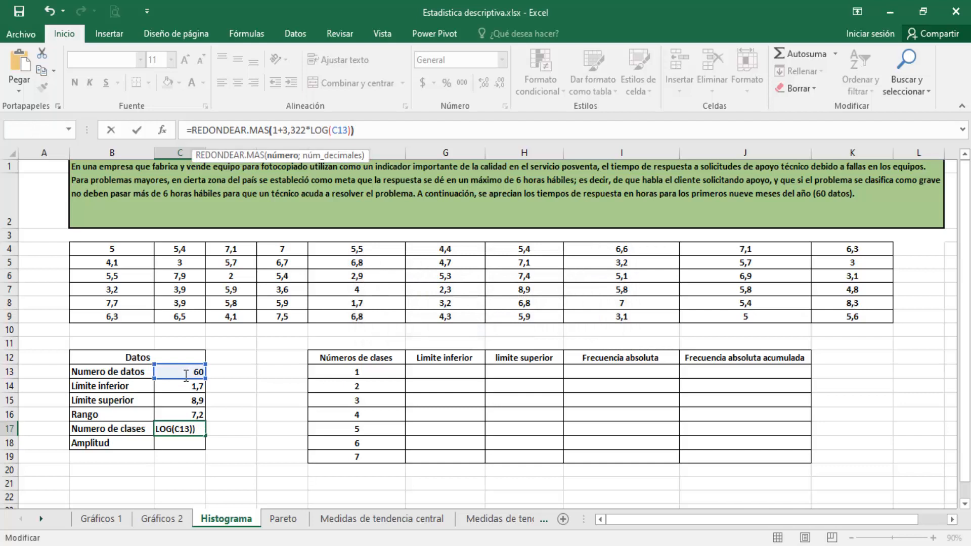
key(BackSpace)
text(;0))
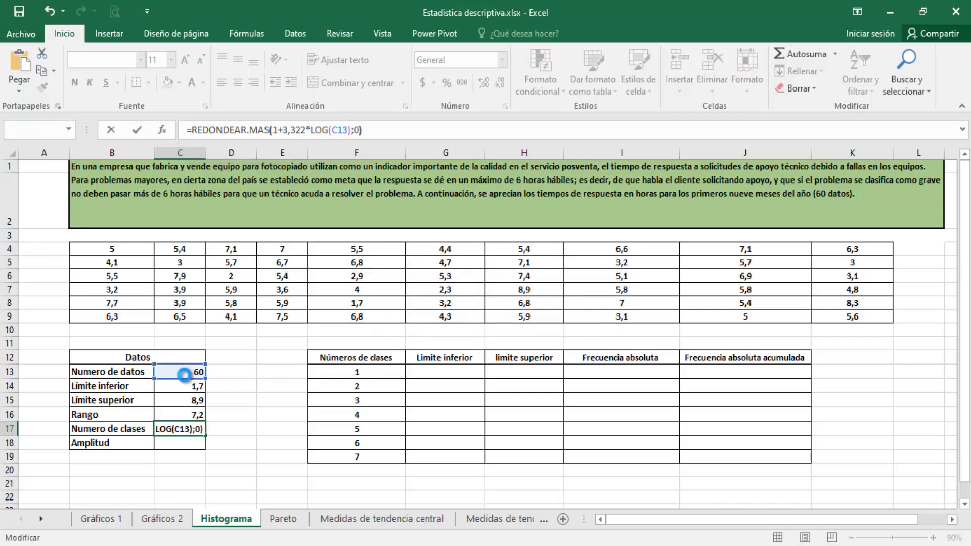
key(Return)
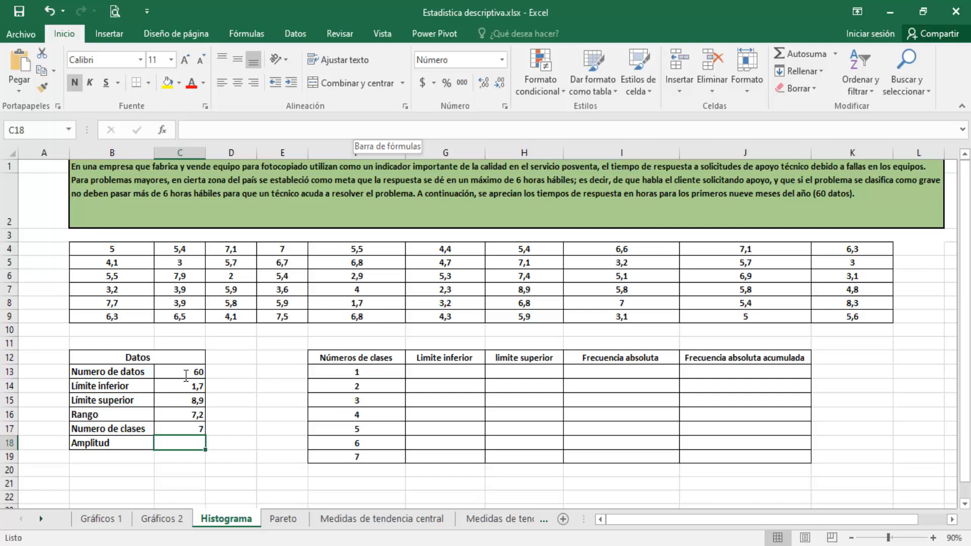
- Try the square root of C13 in D17 as an alternative number of classes, and clear the cell
key(Up)
key(Right)
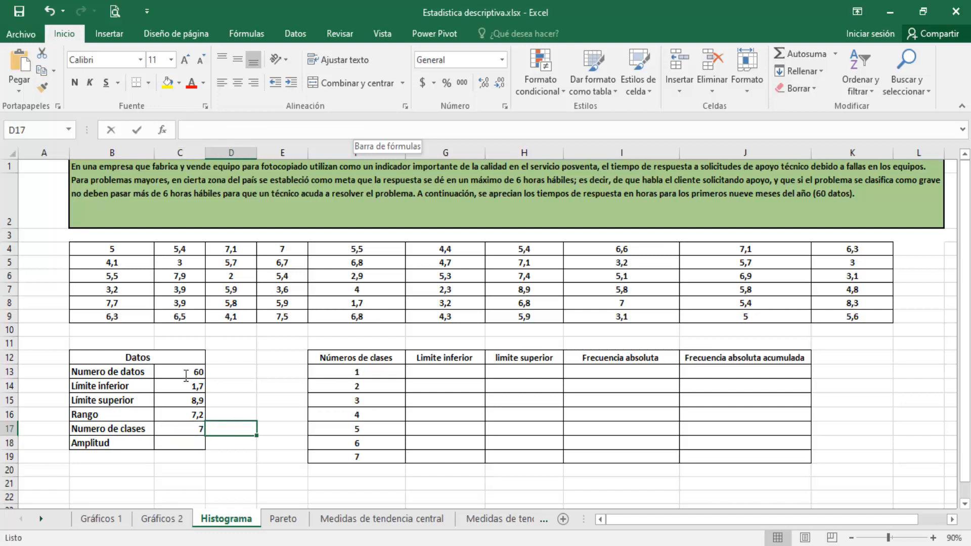
text(+raiz)
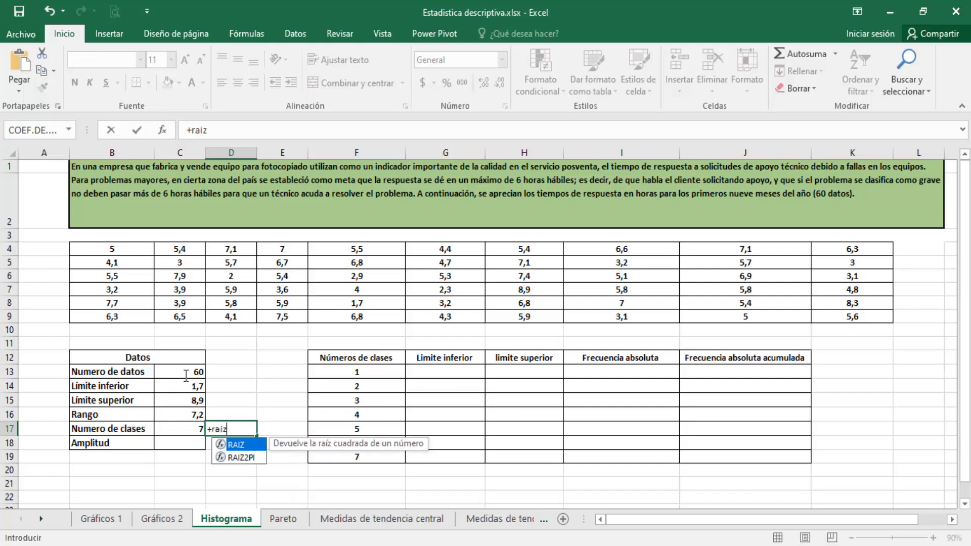
key(Tab)
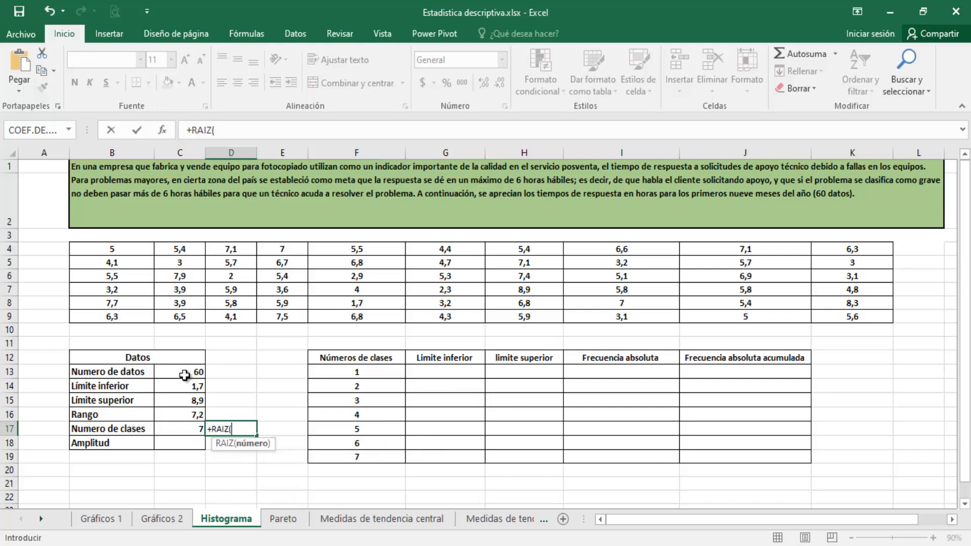
click(185, 375)
key(Return)
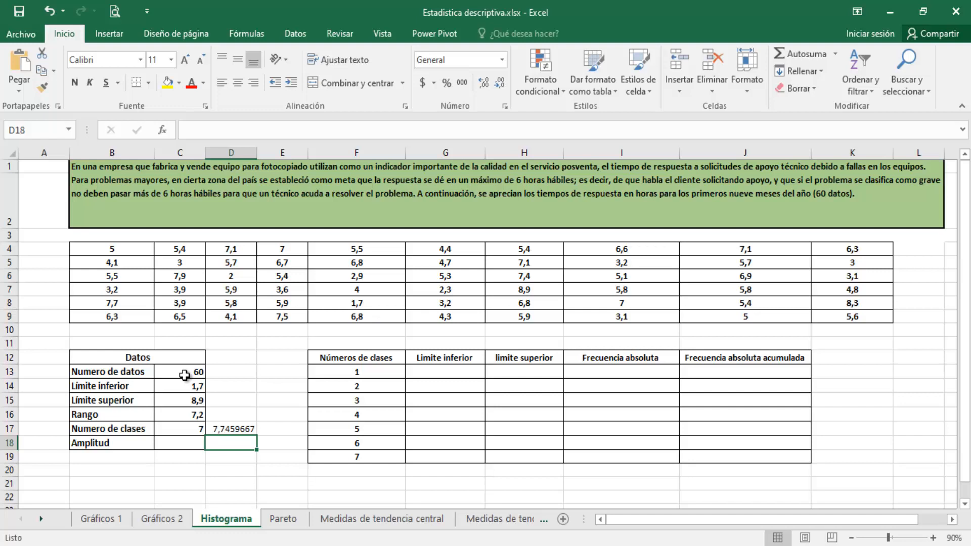
key(Up)
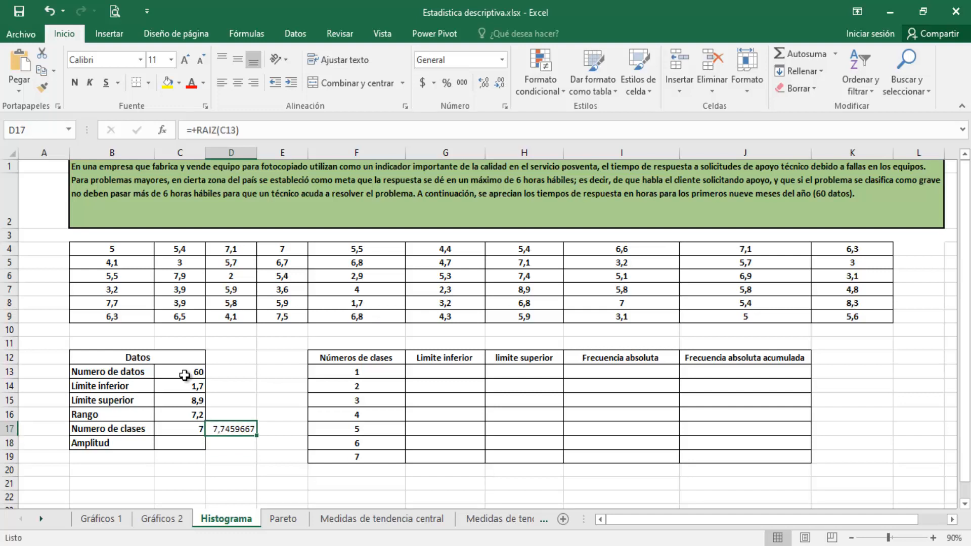
key(Delete)
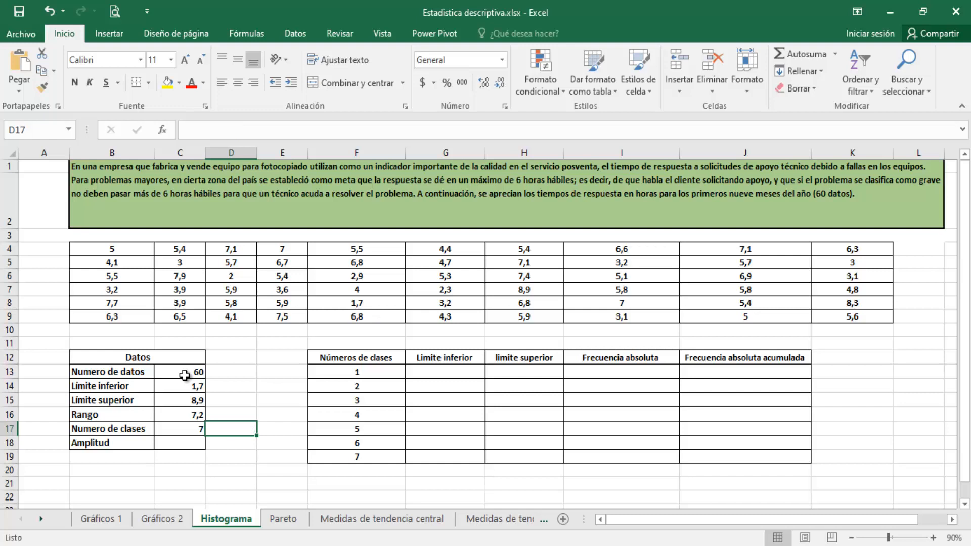
- Calculate Amplitud in C18 by dividing the range in C16 by the number of classes in C17
key(Left)
key(Down)
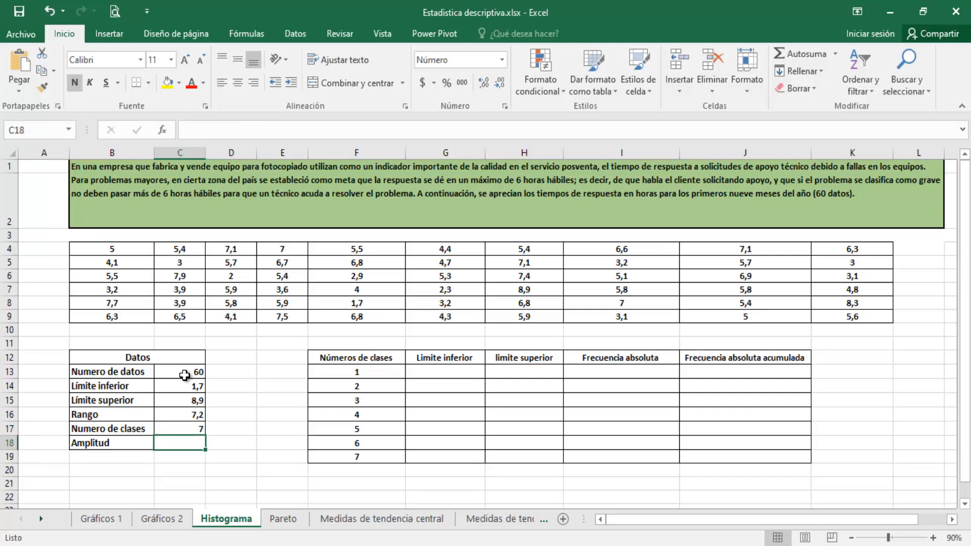
scroll(185, 375, down, 4)
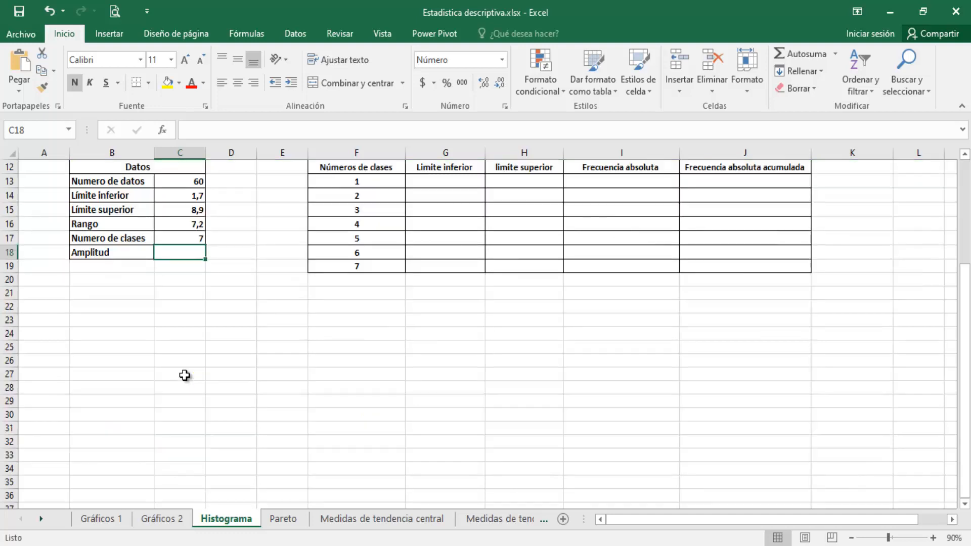
text(+)
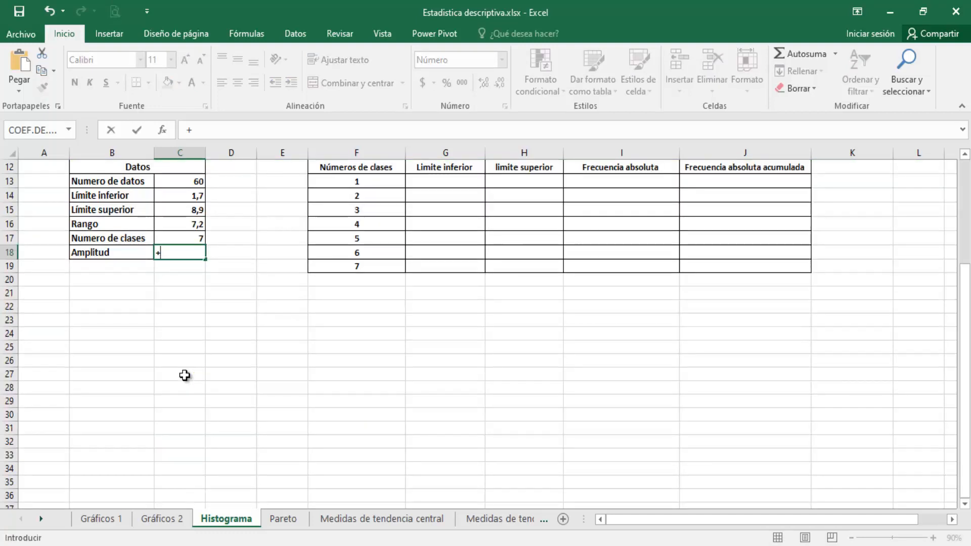
key(Up)
key(Up)
text(/)
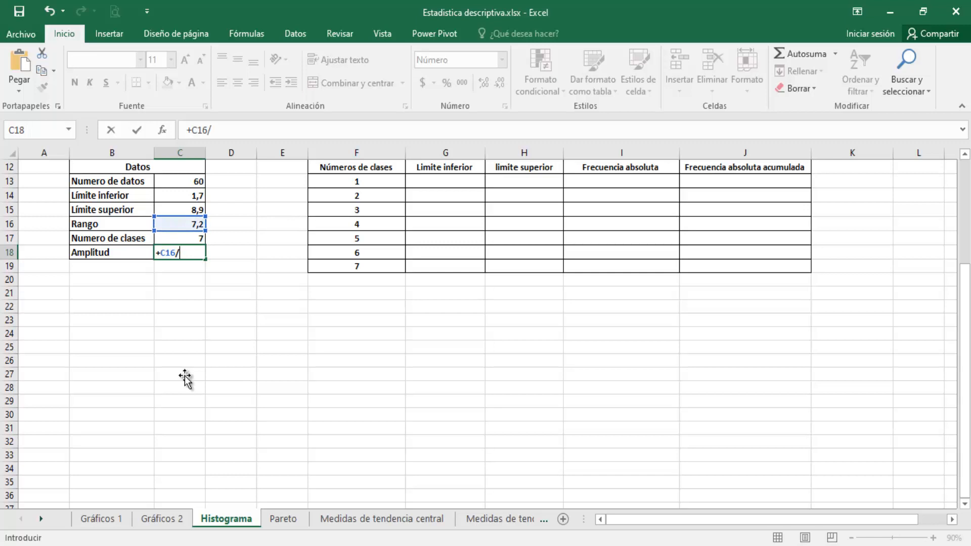
key(Up)
key(Return)
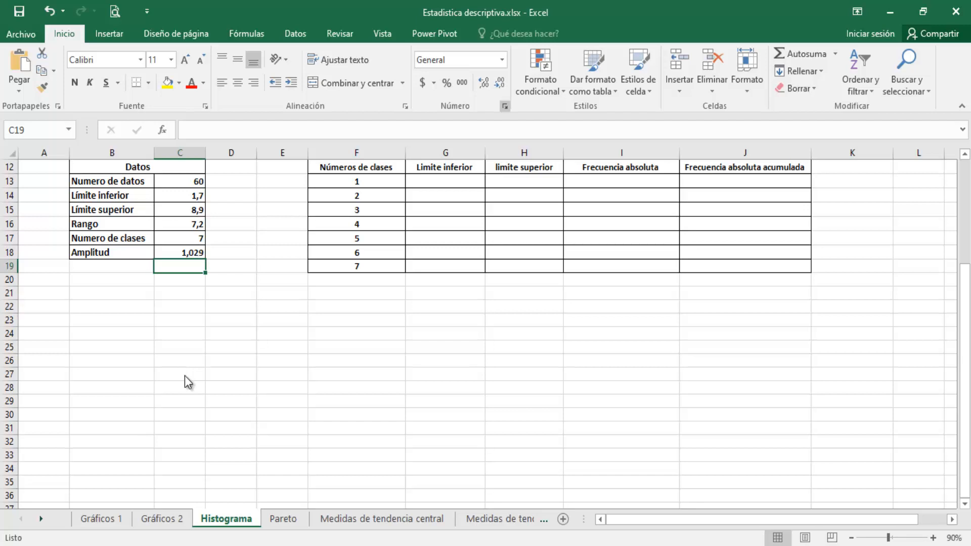
- Reduce the number format of the Amplitud value in C18 to zero decimal places
key(Up)
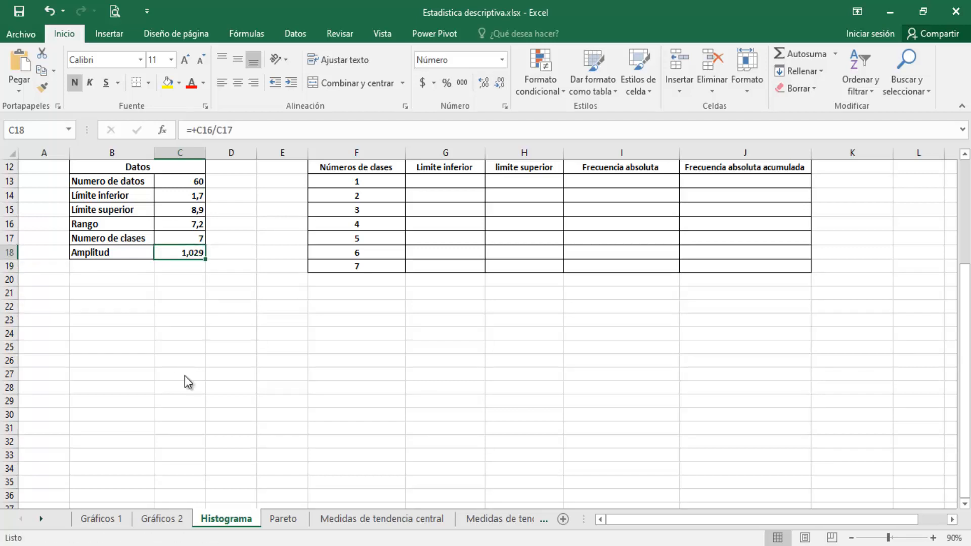
key(alt+o)
key(9)
key(alt+o)
key(9)
key(alt+o)
key(9)
- Fill the Limite inferior of class 1 in G13 with a reference to the lower limit in C14
key(Up)
key(Right)
key(Right)
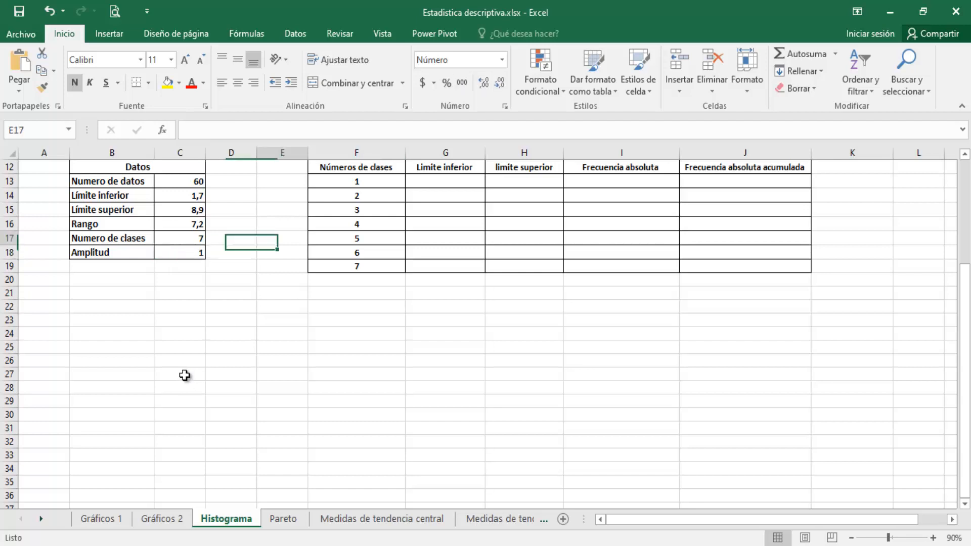
key(Right)
key(Right)
key(Up)
key(Up)
key(Up)
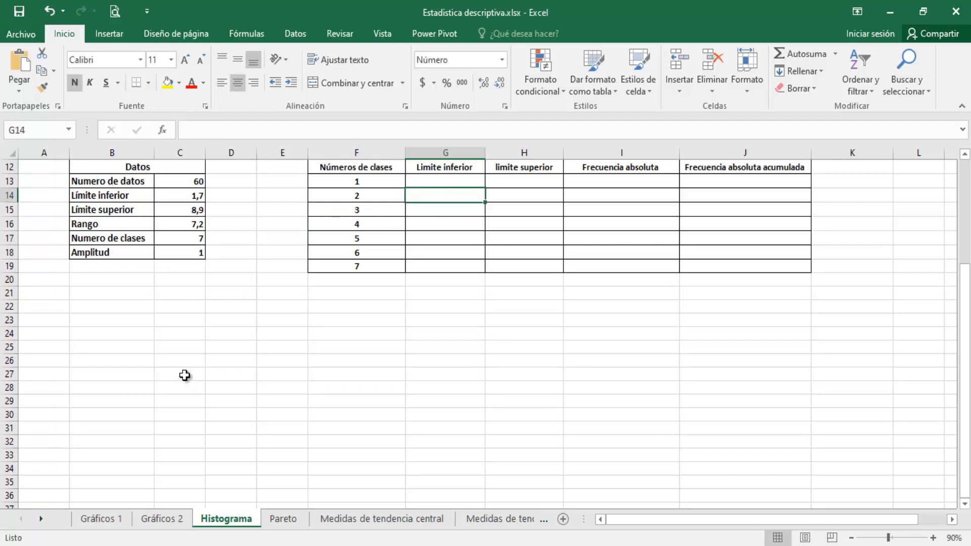
scroll(184, 375, up, 3)
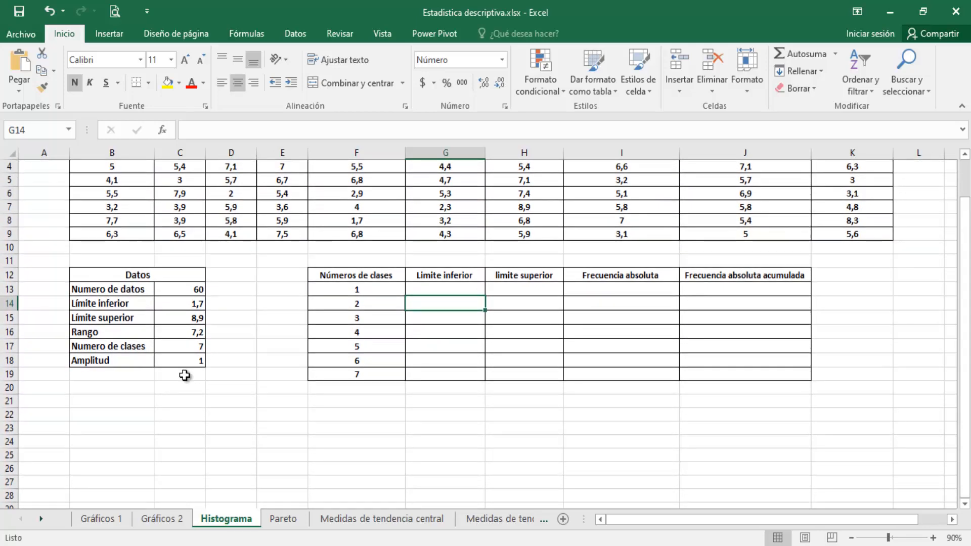
key(Up)
text(+)
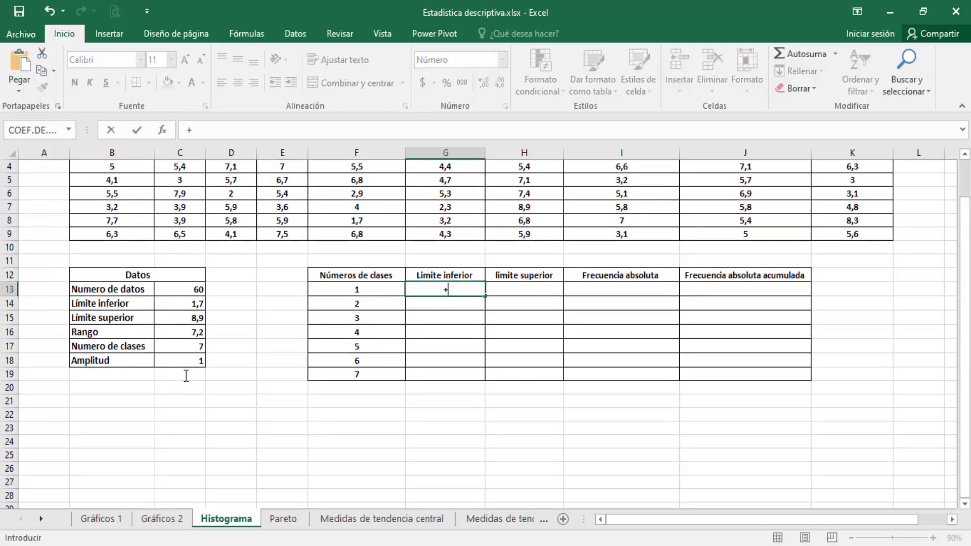
key(Left)
key(Left)
key(Left)
key(Left)
key(Down)
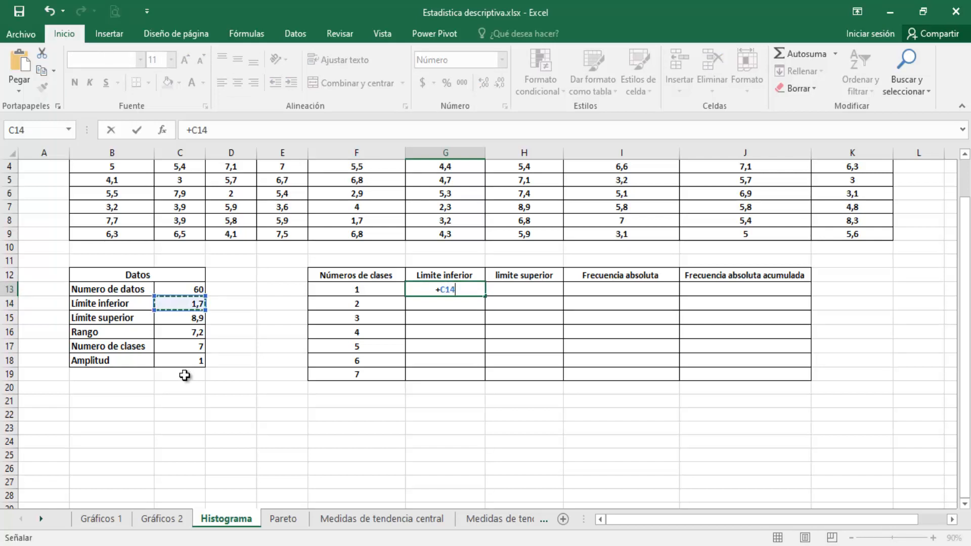
key(Return)
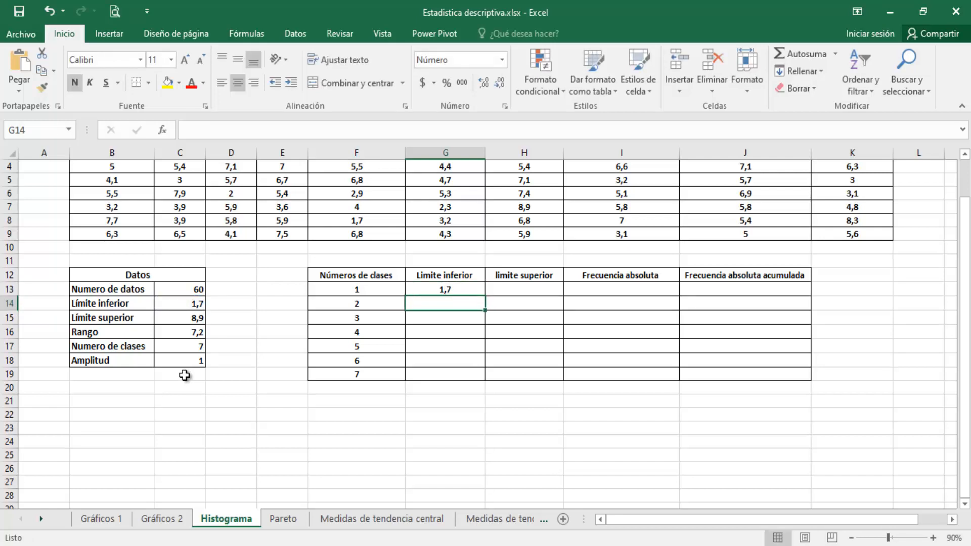
- Calculate the limite superior of class 1 in H13 with the formula +G13+$C$18, keeping the amplitude reference absolute
key(Right)
key(Up)
text(+)
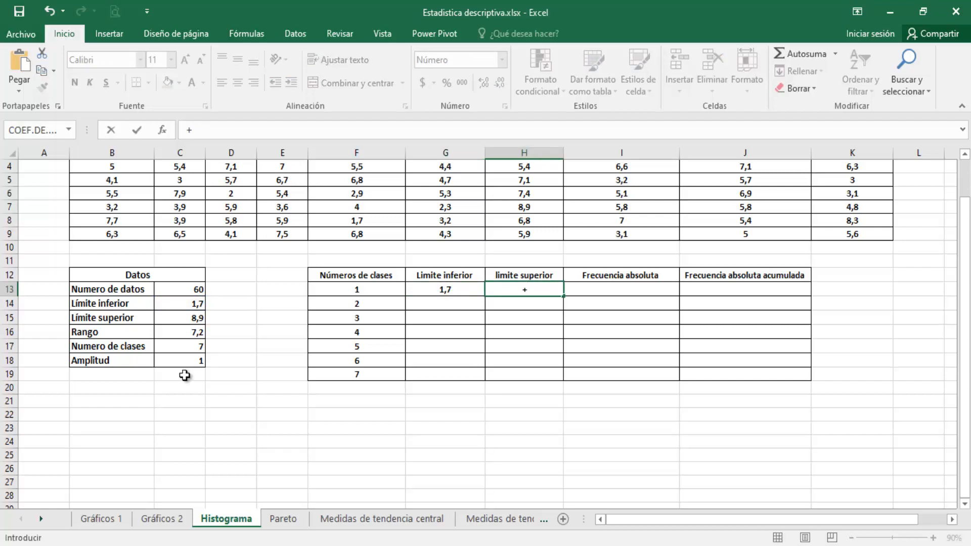
key(Left)
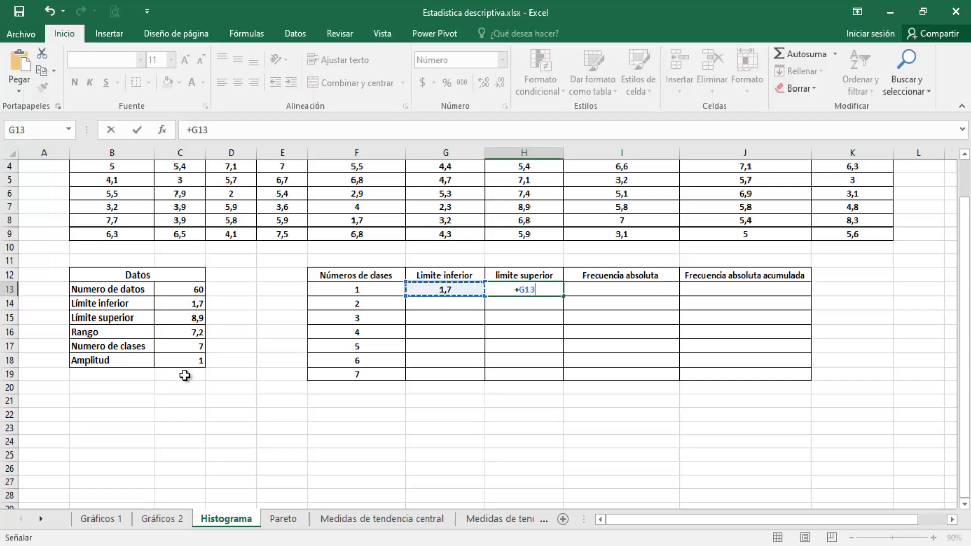
text(+)
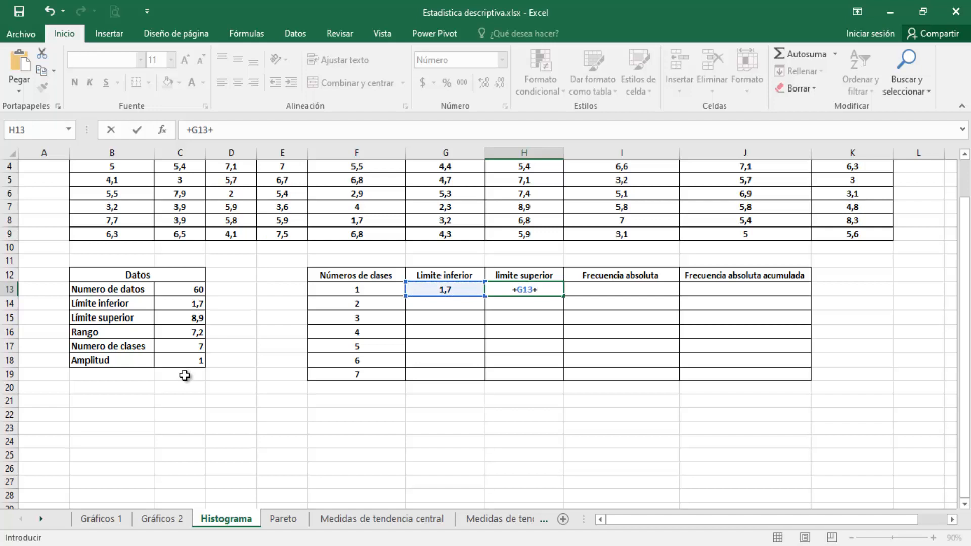
click(184, 361)
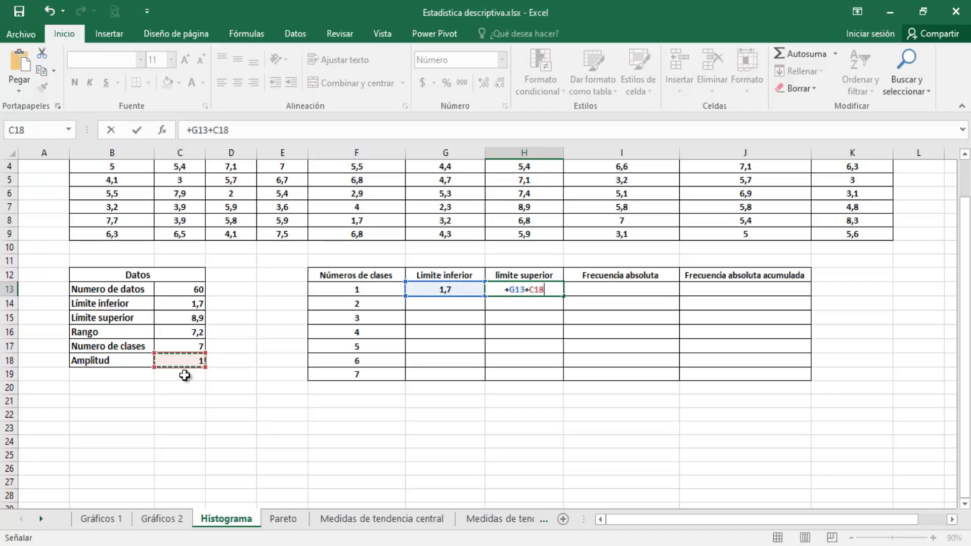
key(F4)
key(Return)
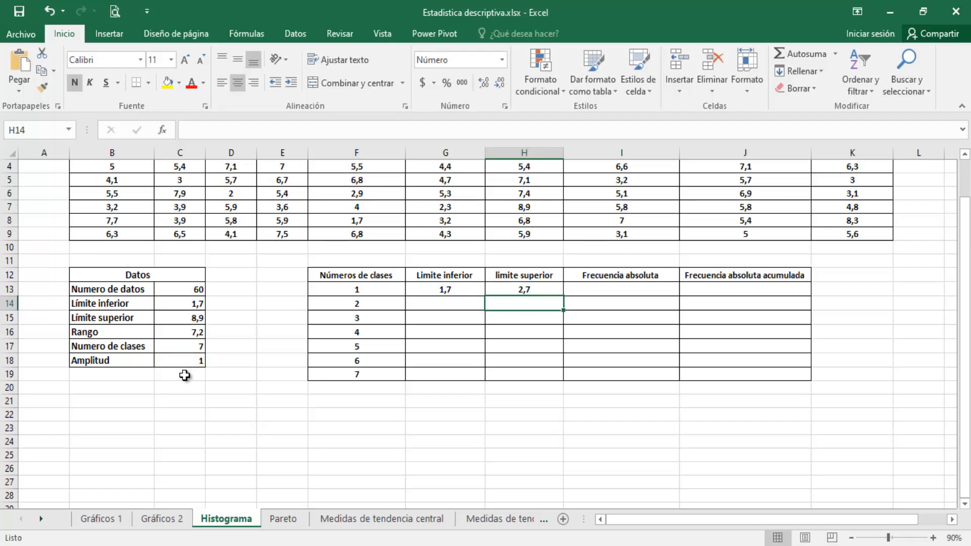
- Fill the Limite inferior of class 2 in G14 with a reference to the class 1 upper limit in H13
key(Left)
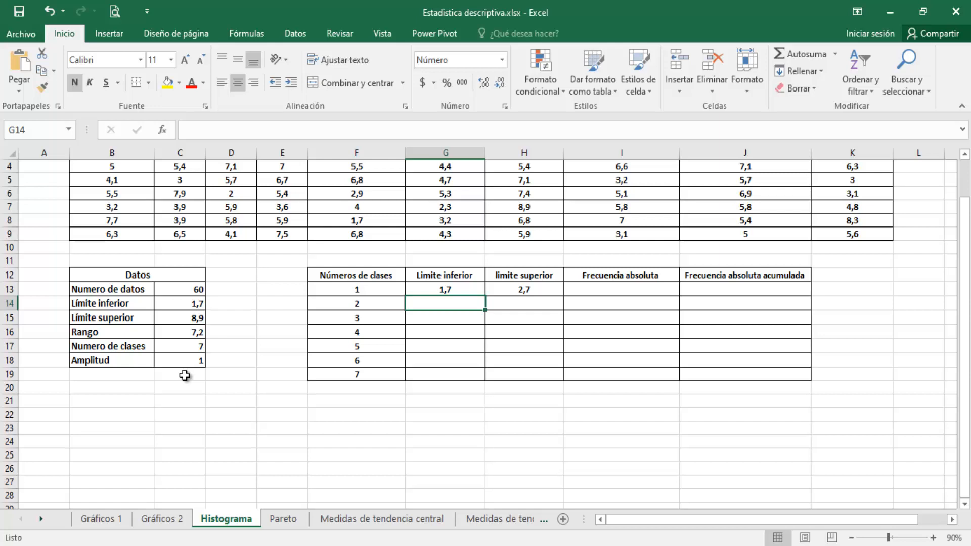
key(Right)
key(Up)
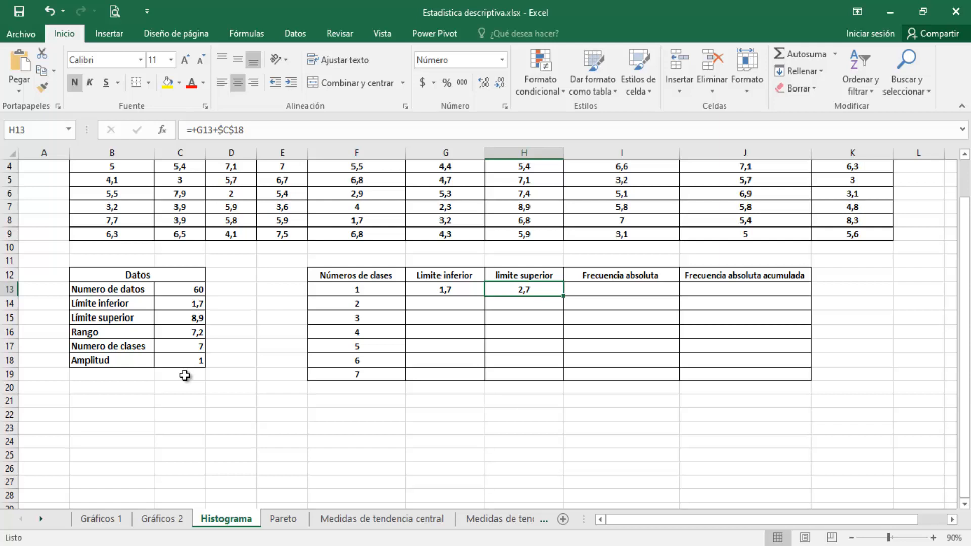
key(Down)
key(Left)
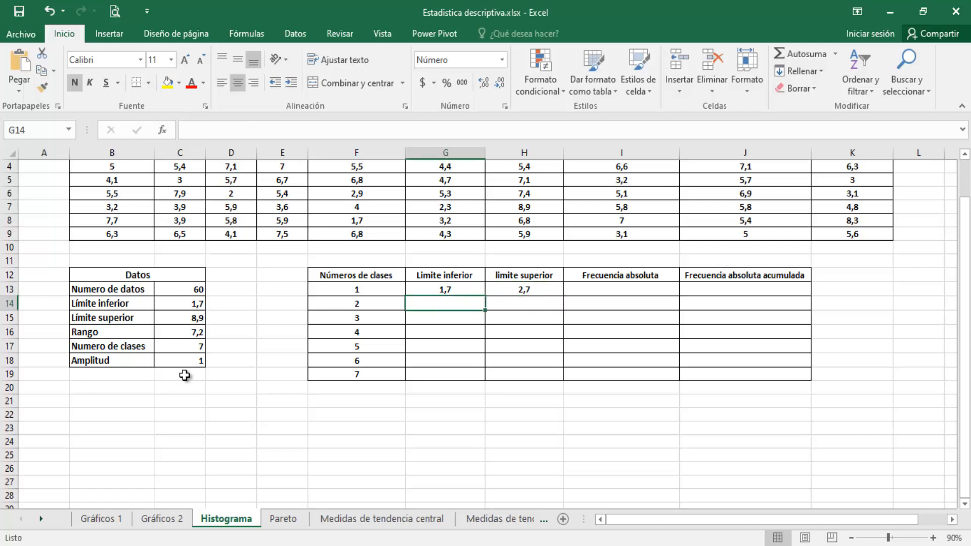
text(+)
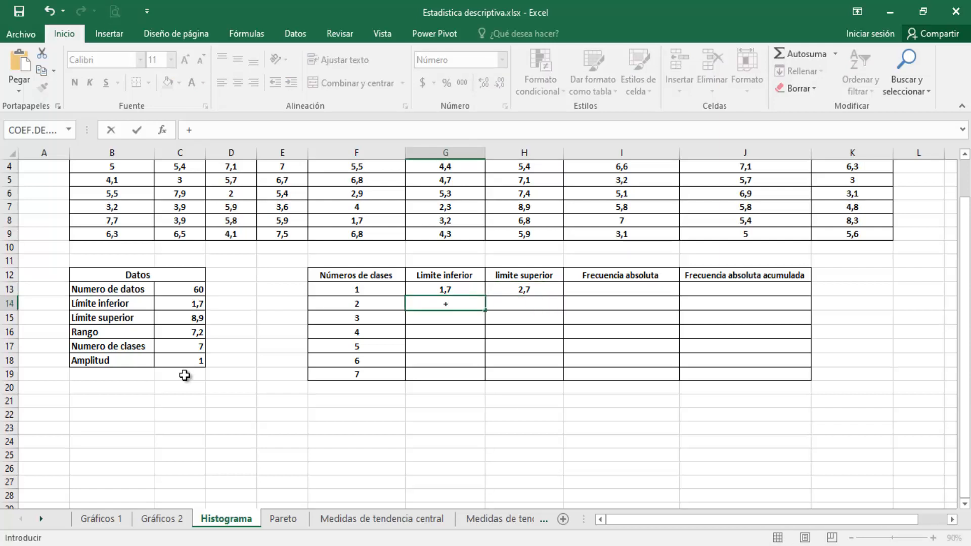
key(Up)
key(Right)
key(Return)
- Calculate the limite superior of class 2 in H14 by adding the amplitude in C18 to the lower limit in G14
key(Up)
key(Right)
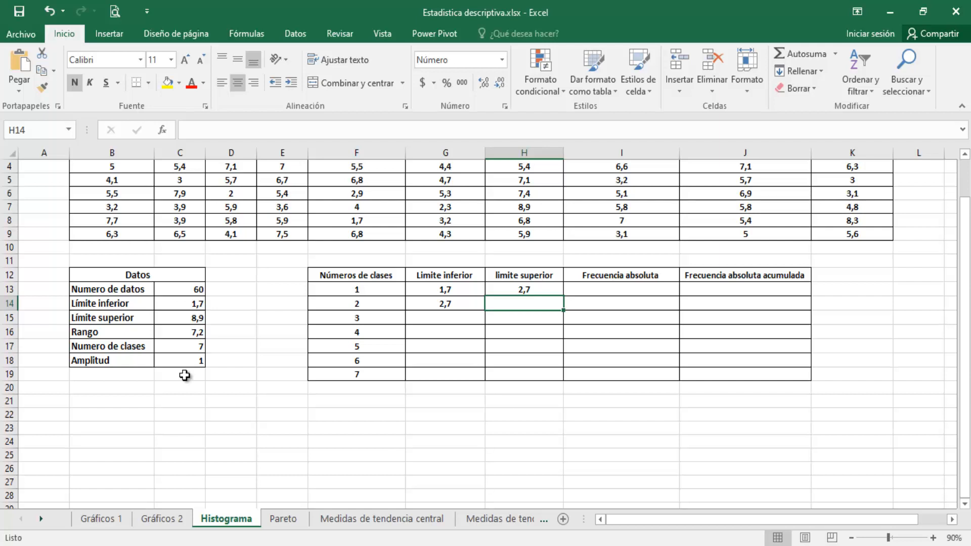
key(Left)
key(Right)
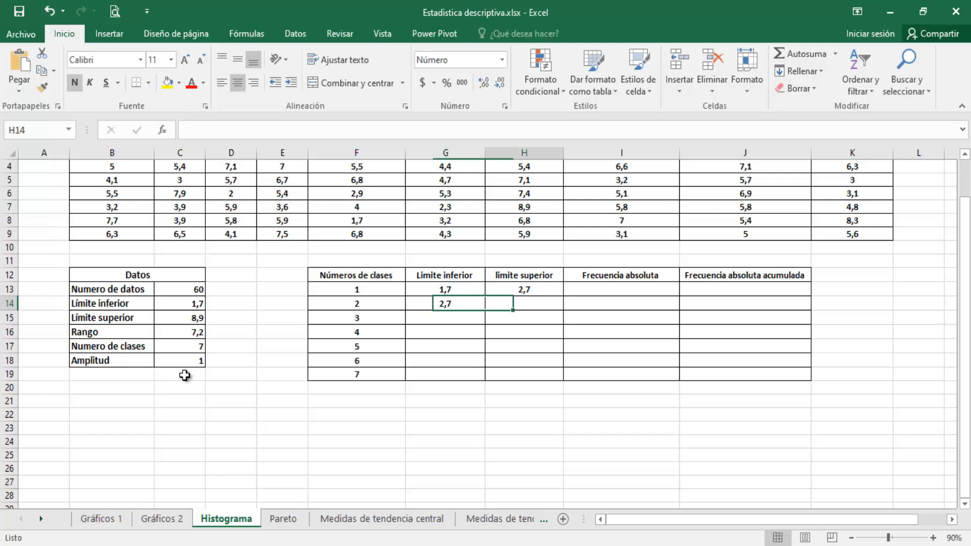
text(+)
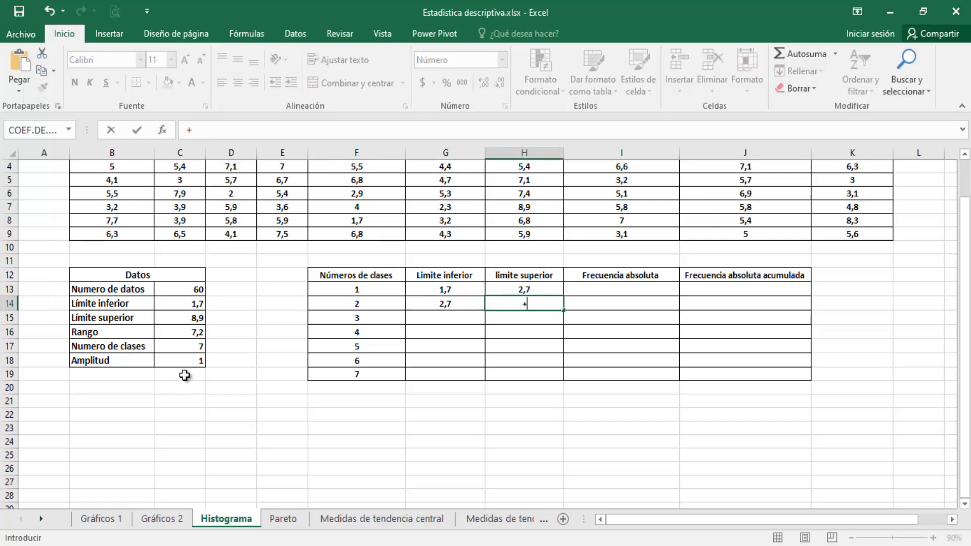
key(Left)
text(+)
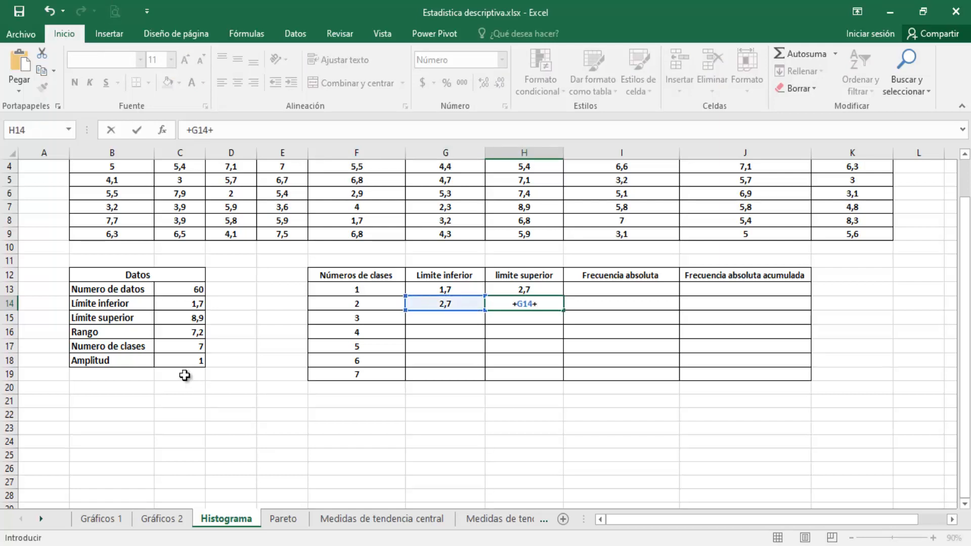
key(Left)
key(Left)
key(Left)
key(Left)
key(Left)
key(Down)
key(Down)
key(Down)
key(Down)
key(Return)
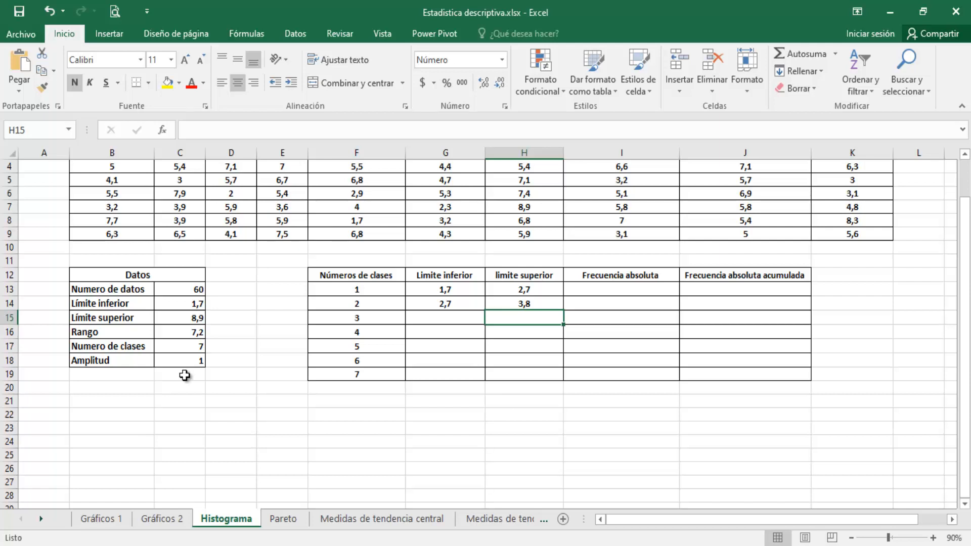
- Extend the class 2 lower limit formula in G14 to =+H13+0,1
key(Up)
key(Left)
key(F2)
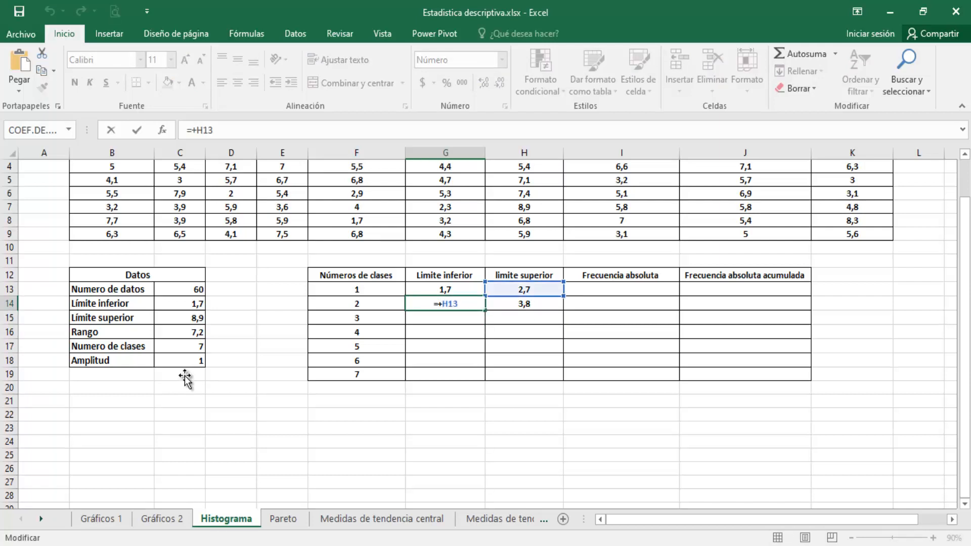
text(+)
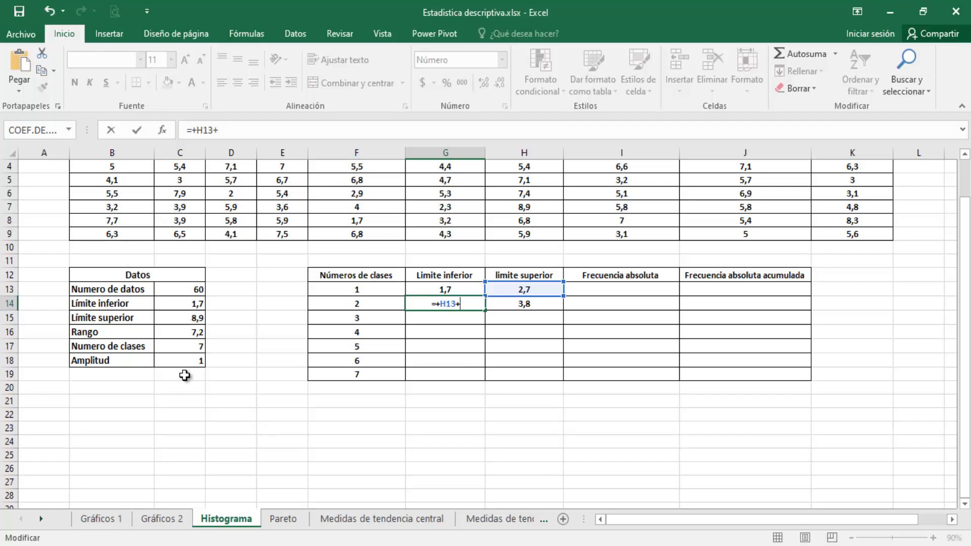
text(0,1)
key(Return)
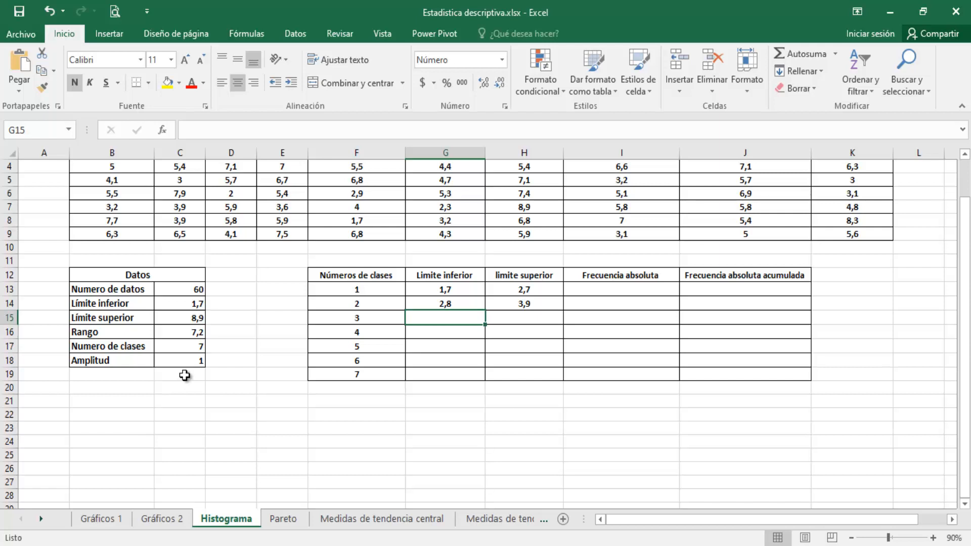
- Make the amplitude reference C18 absolute in the H14 formula and copy the formula down to H19
key(Up)
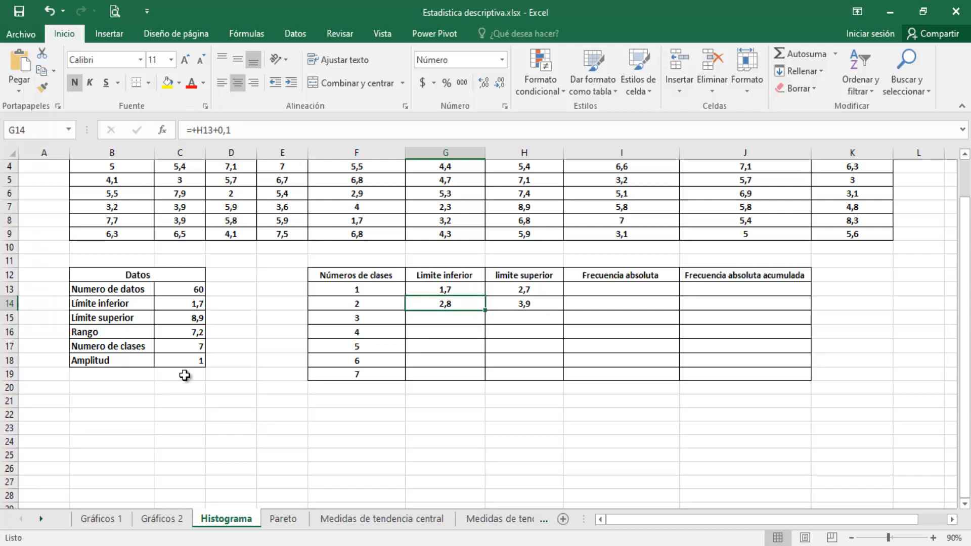
key(Right)
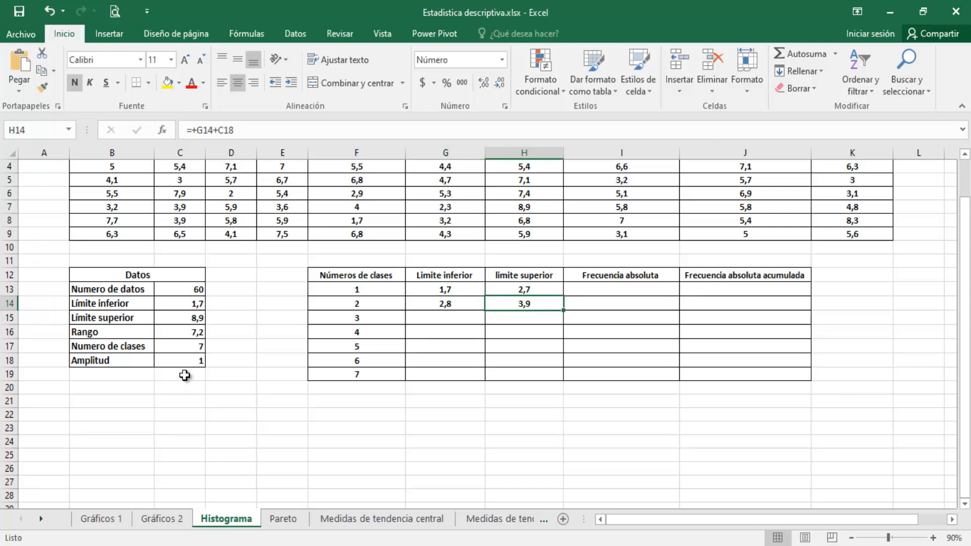
key(F2)
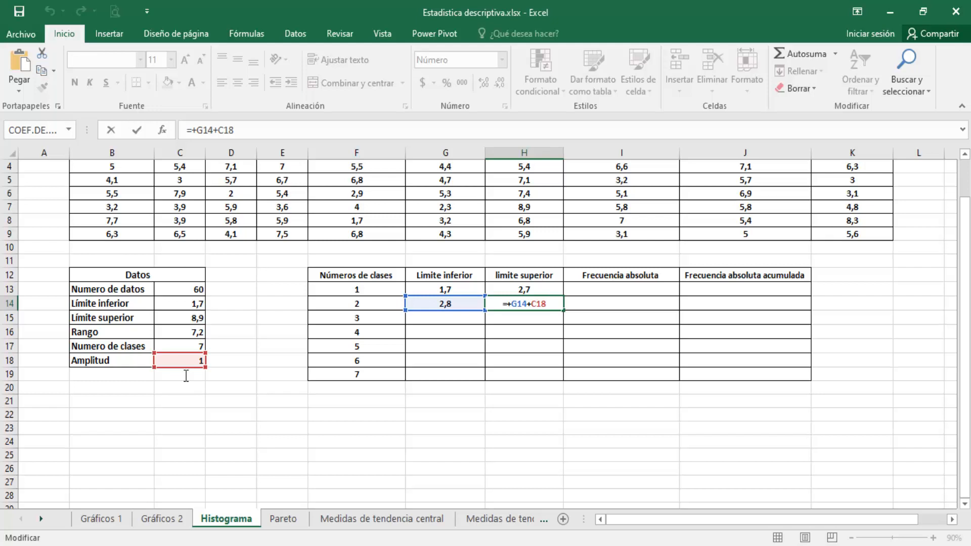
key(Return)
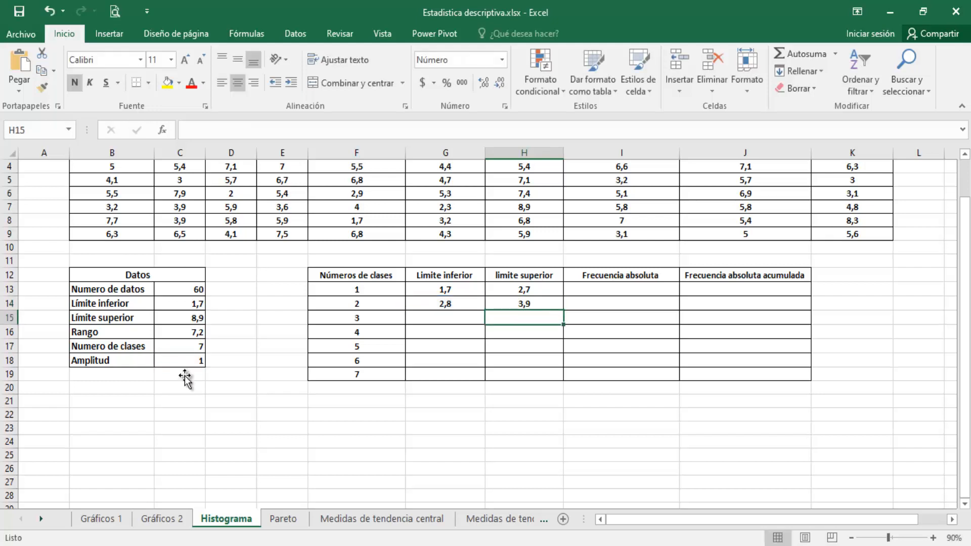
click(525, 303)
drag(564, 311, 564, 375)
- Copy the Limite inferior formula from G14 down to G19 for the remaining classes
click(445, 304)
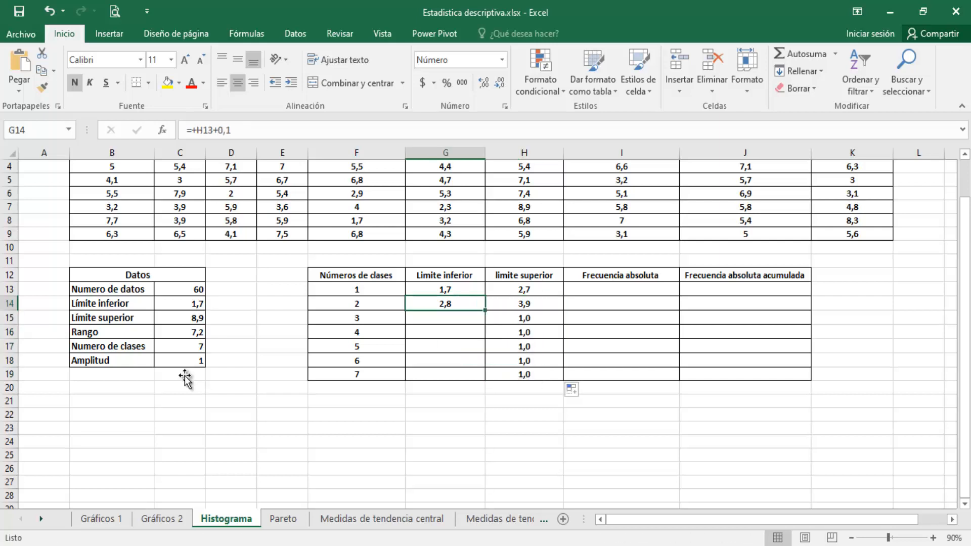
drag(485, 311, 485, 381)
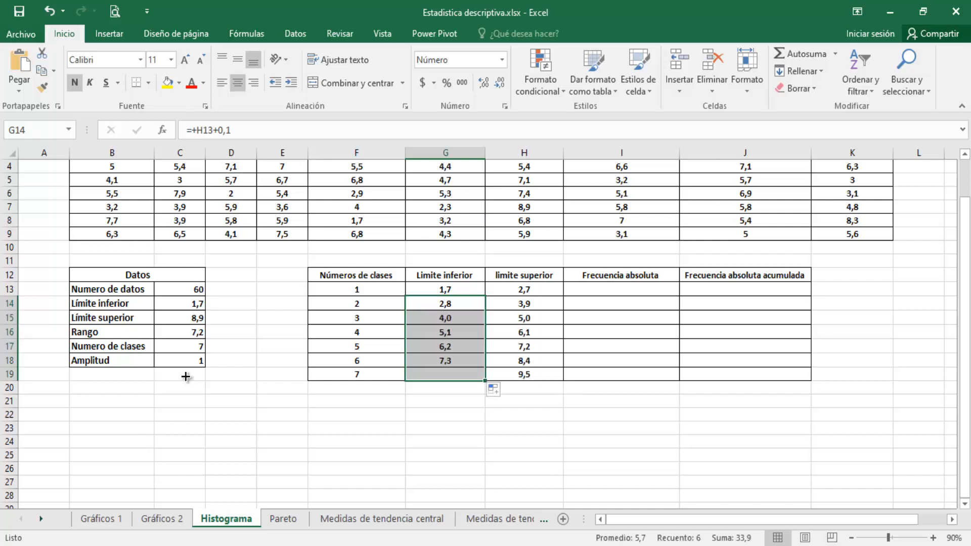
click(621, 401)
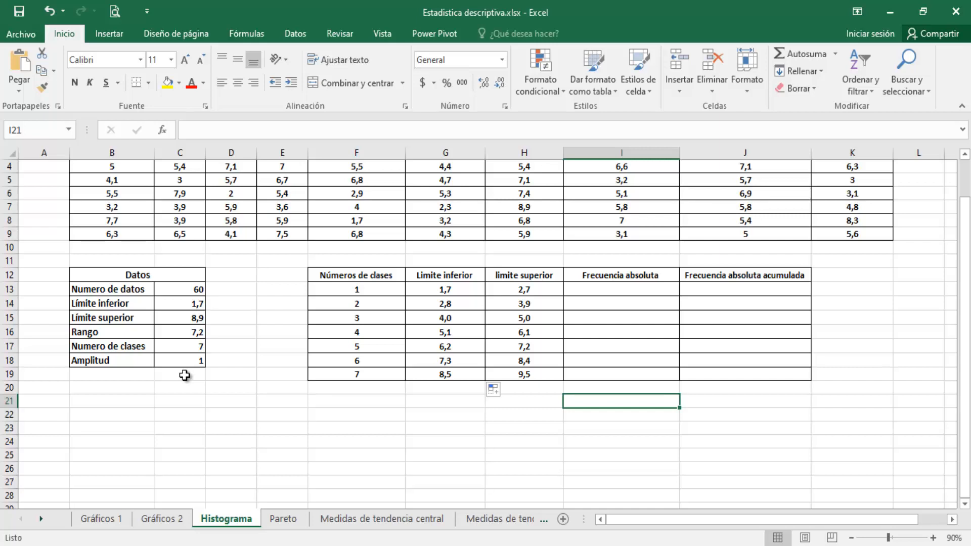
- Start a FRECUENCIA formula across the Frecuencia absoluta cells I13:I19, using the response times B4:K9 as the data
click(622, 303)
click(622, 290)
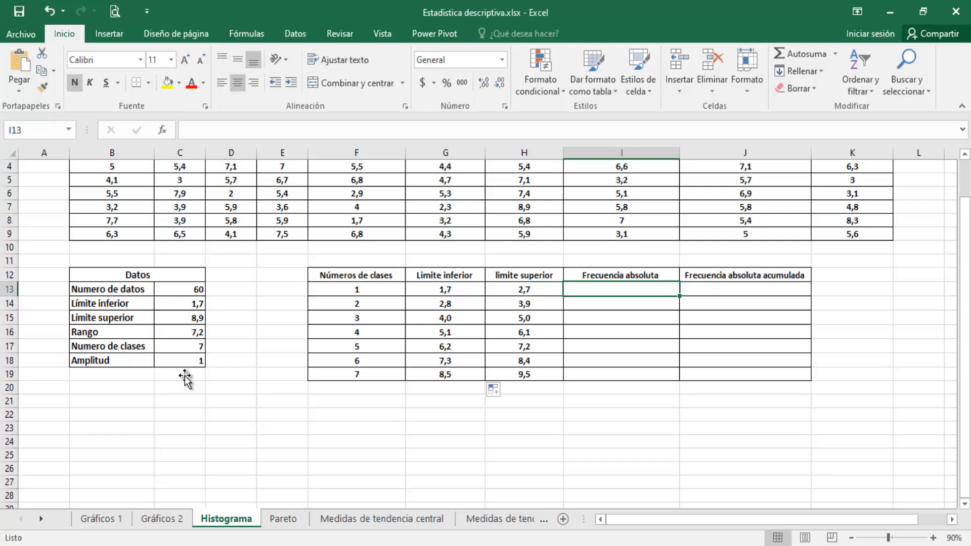
drag(621, 290, 621, 374)
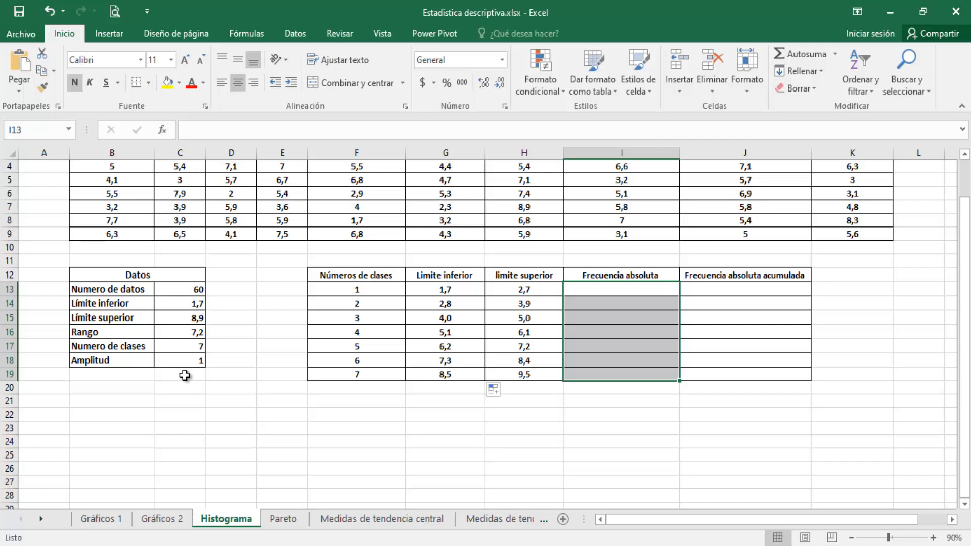
text(=)
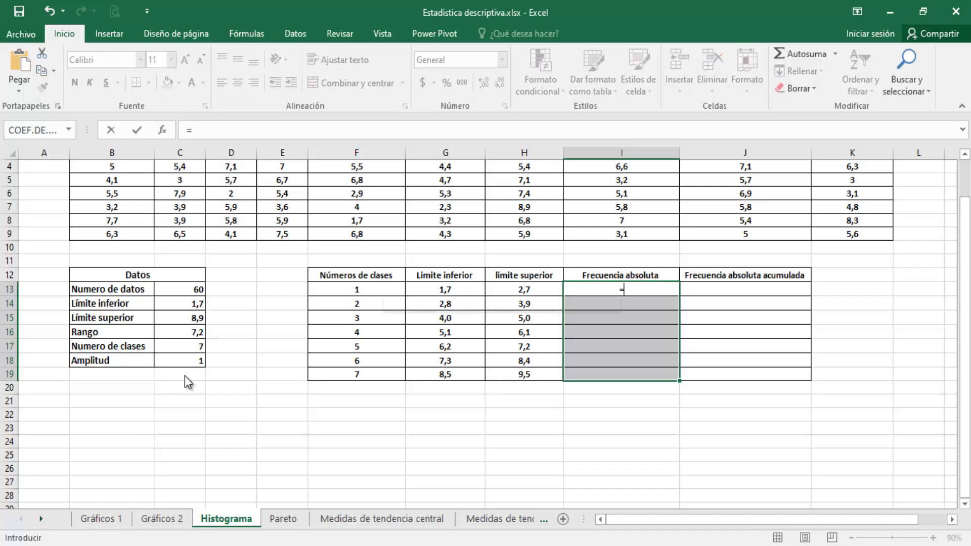
text(fre)
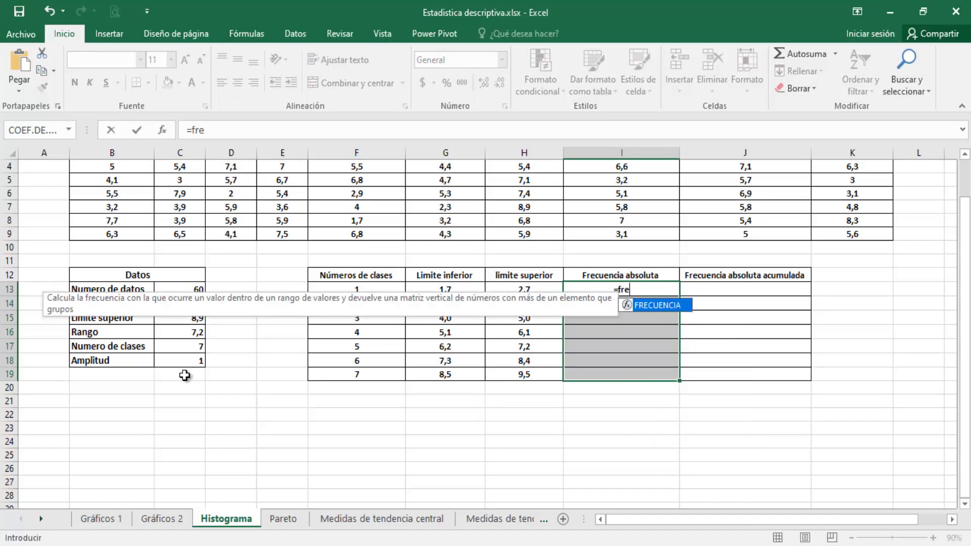
key(Tab)
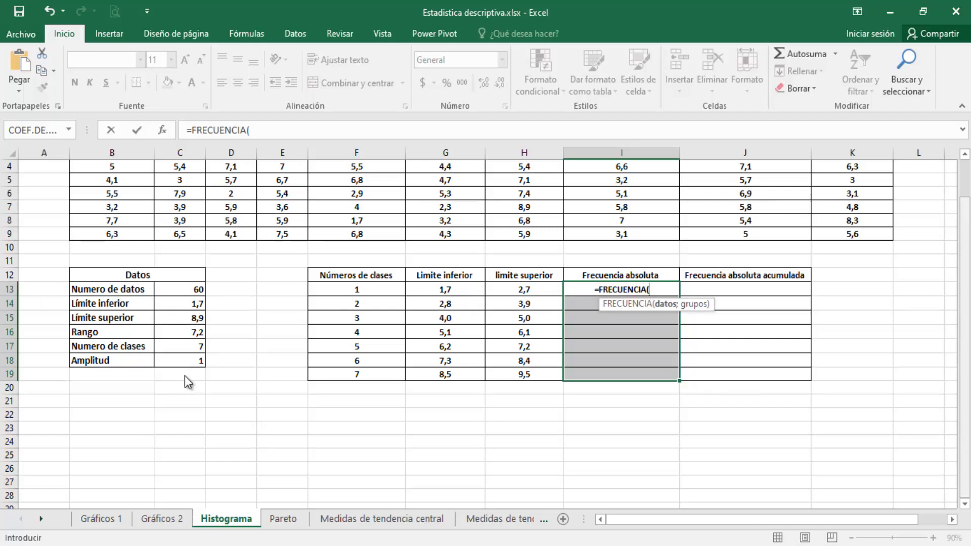
scroll(189, 383, up, 1)
scroll(188, 383, up, 1)
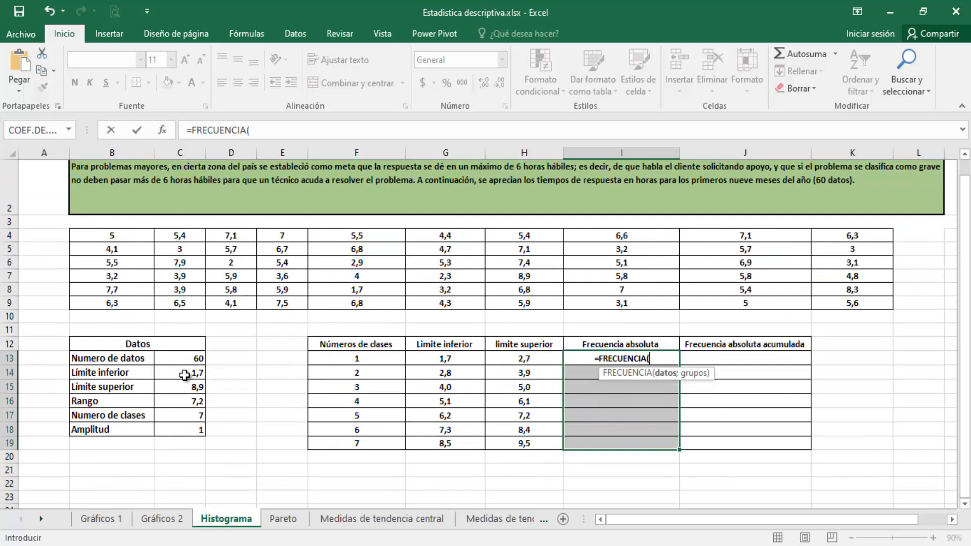
drag(111, 235, 675, 295)
key(shift+Right)
key(shift+Down)
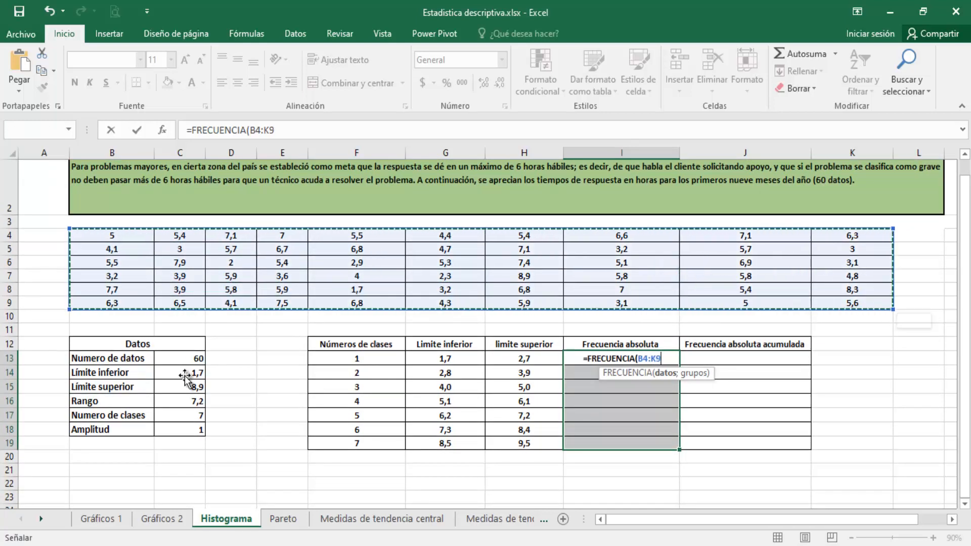
- Complete the FRECUENCIA formula with the upper limits H13:H19 as groups and enter it as an array formula
text(;)
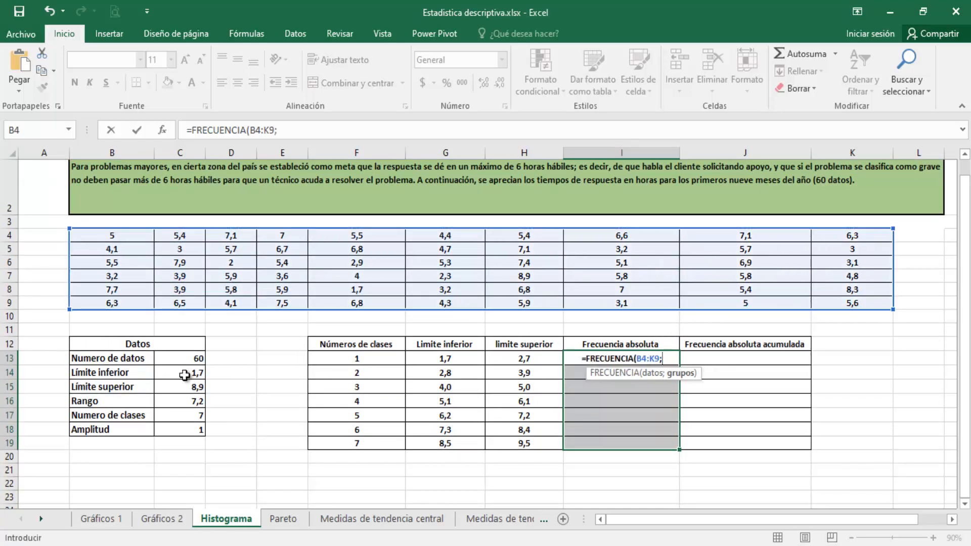
key(Left)
key(shift+Down)
key(shift+Down)
key(shift+Down)
key(shift+Down)
key(shift+Down)
key(shift+Down)
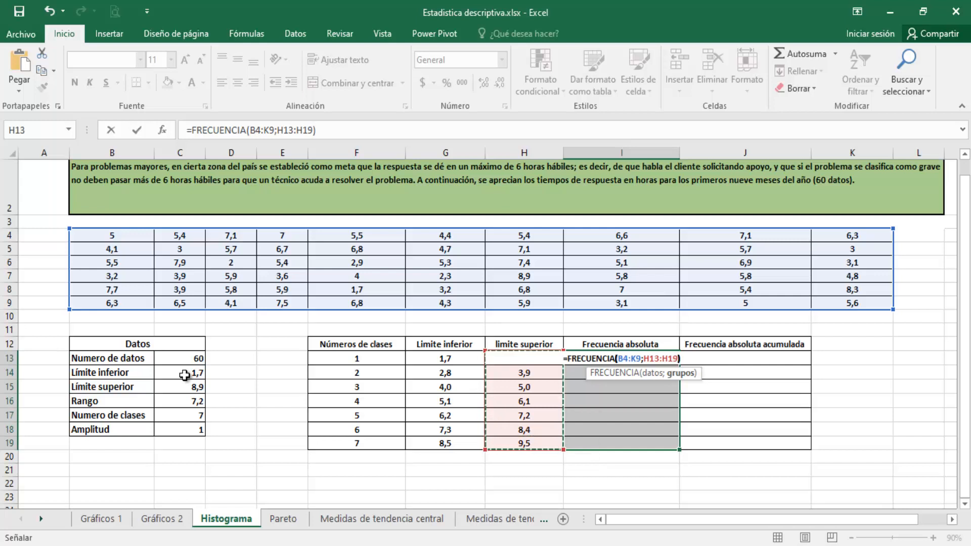
text())
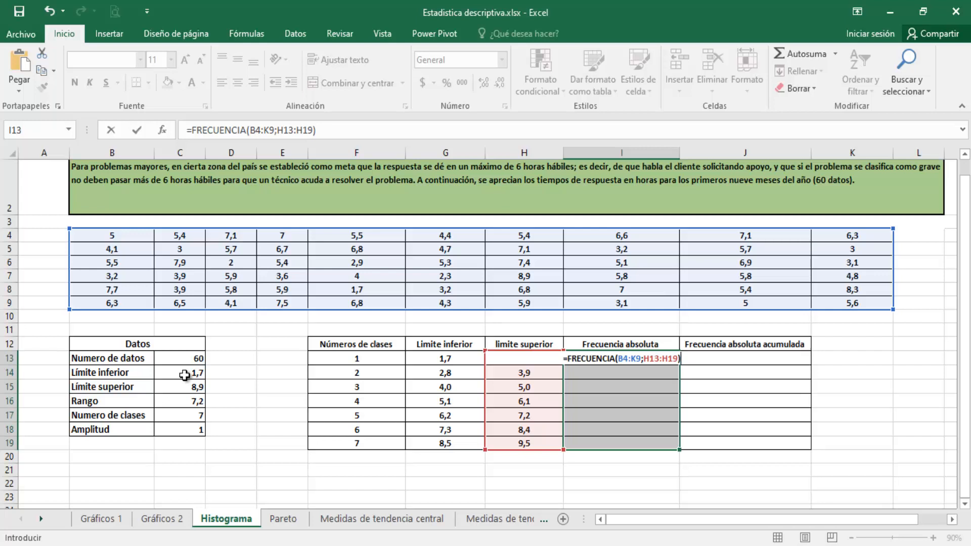
key(ctrl+shift+Return)
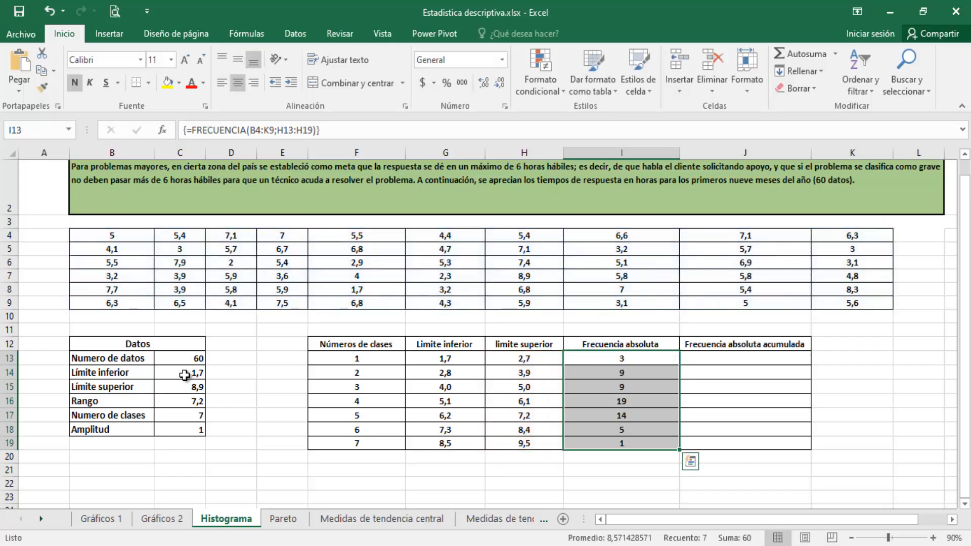
- Examine the absolute frequencies in I13:I19 and their sum against the number of data
key(Down)
key(Down)
key(Down)
key(Down)
key(Down)
key(Down)
key(Down)
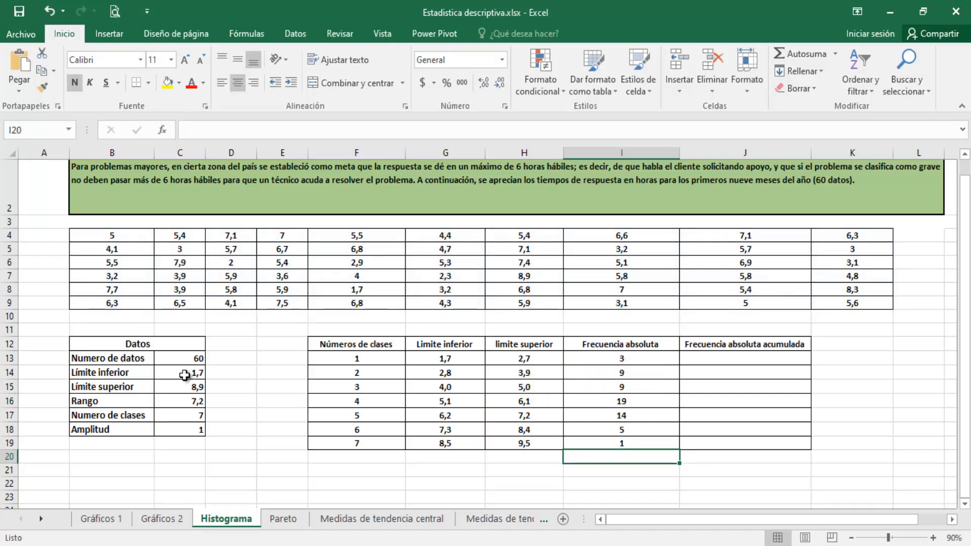
key(Up)
key(Up)
key(Up)
key(Up)
key(Up)
key(Up)
key(Up)
key(shift+Down)
key(shift+Down)
key(shift+Down)
key(shift+Down)
key(shift+Down)
key(shift+Down)
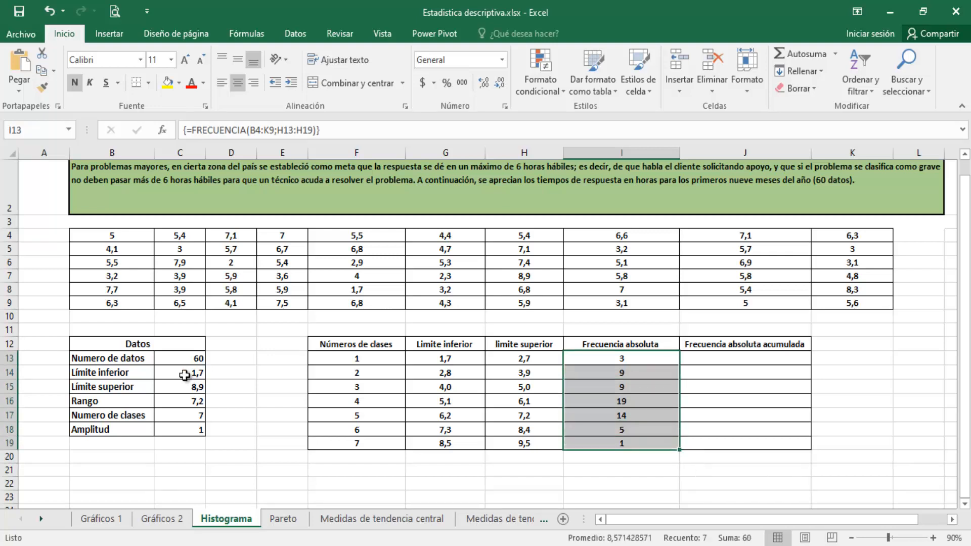
key(shift+Up)
key(shift+Up)
key(shift+Up)
key(shift+Up)
key(shift+Up)
key(shift+Up)
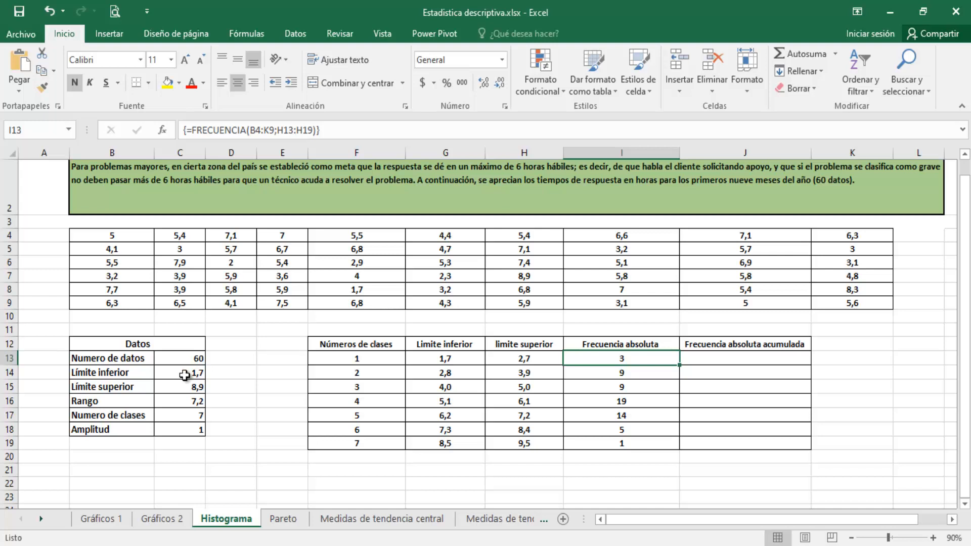
- Highlight the response times that fall in the first class, cells D6, G7 and F8, with a yellow fill
click(231, 263)
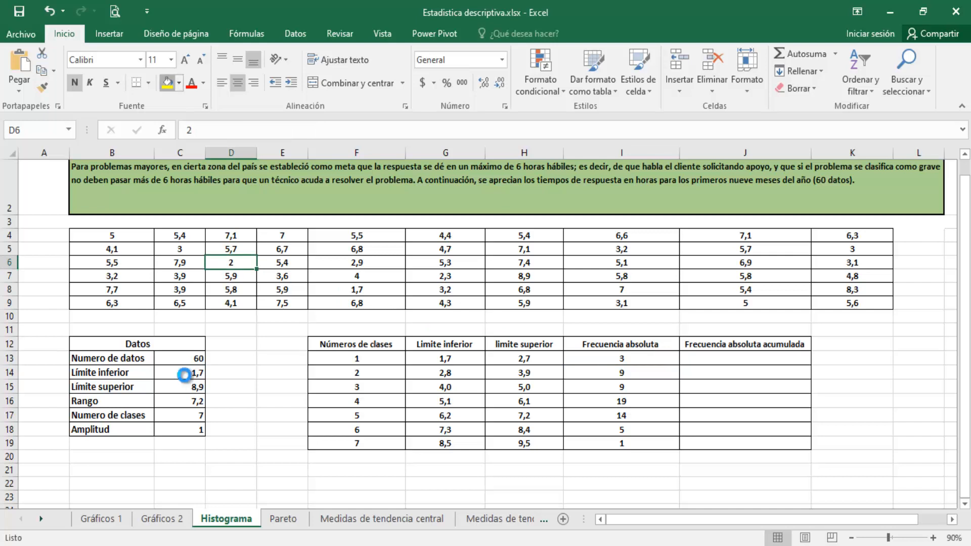
click(167, 83)
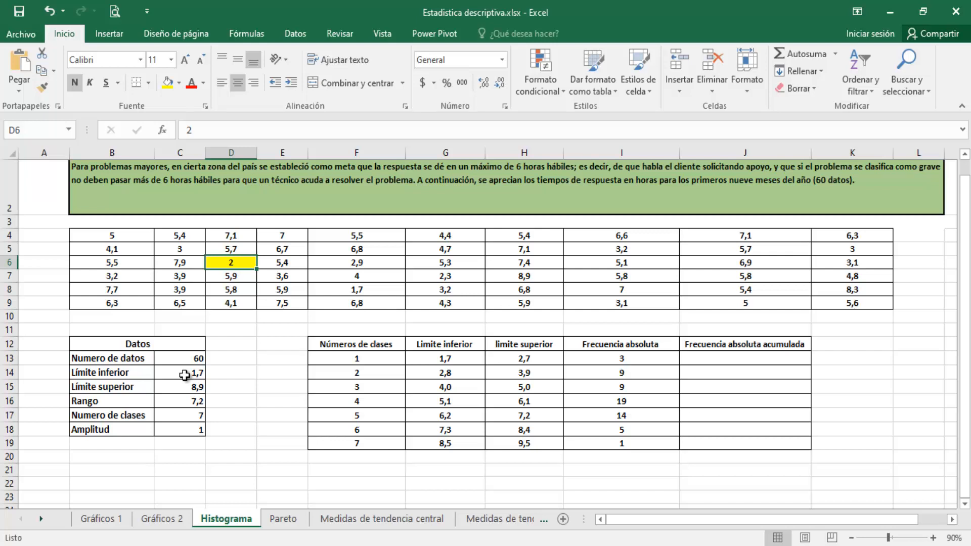
key(Down)
key(Right)
key(Right)
key(Right)
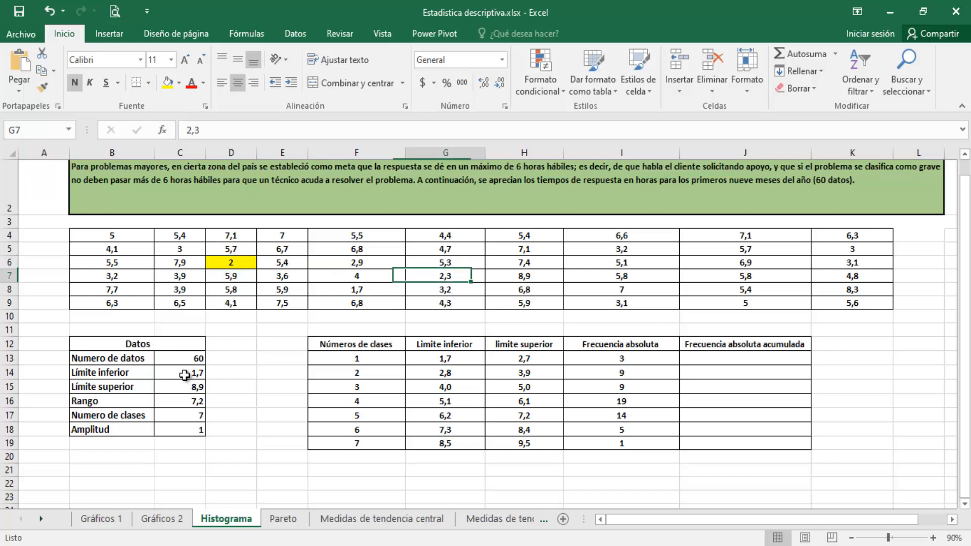
key(F4)
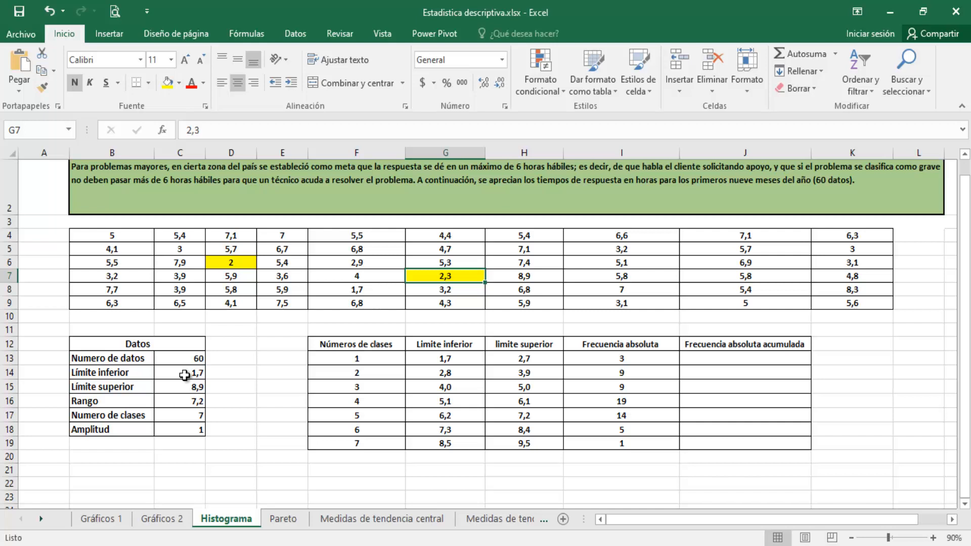
key(Down)
key(Left)
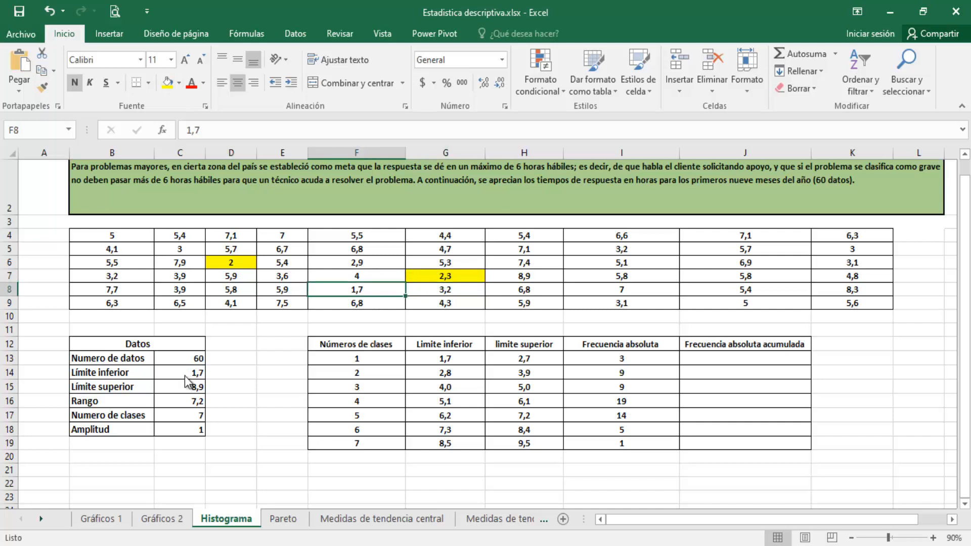
key(F4)
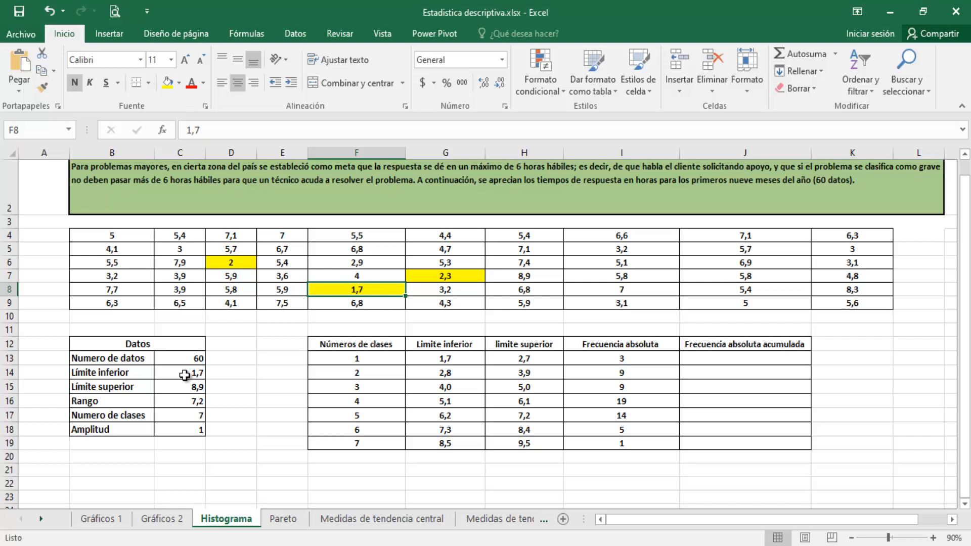
- Enter the formula +I13 in J13 as the first class's Frecuencia absoluta acumulada
click(746, 359)
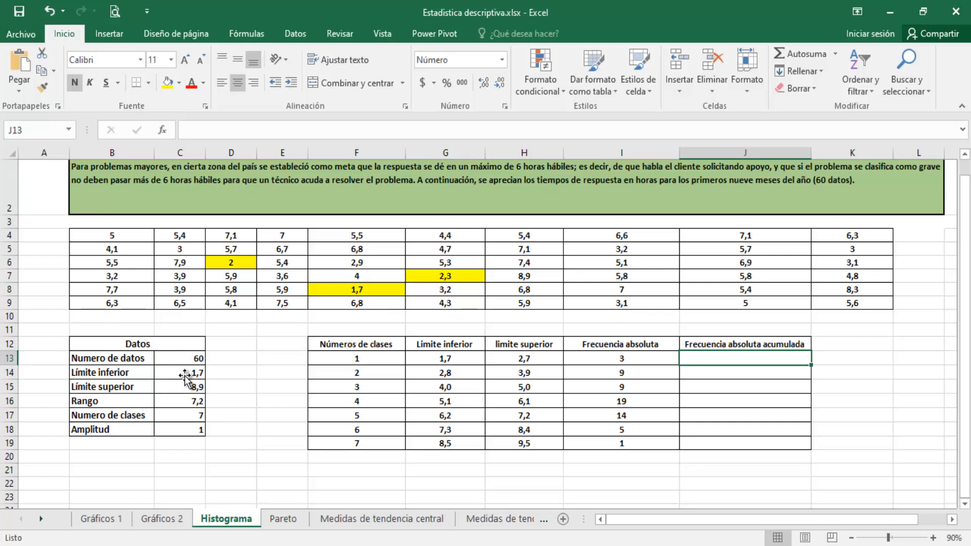
text(+)
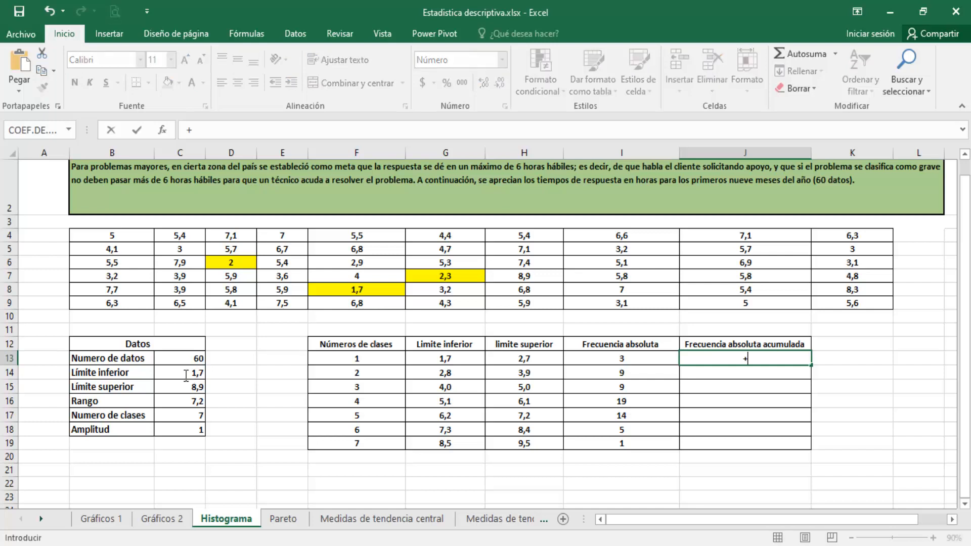
key(Left)
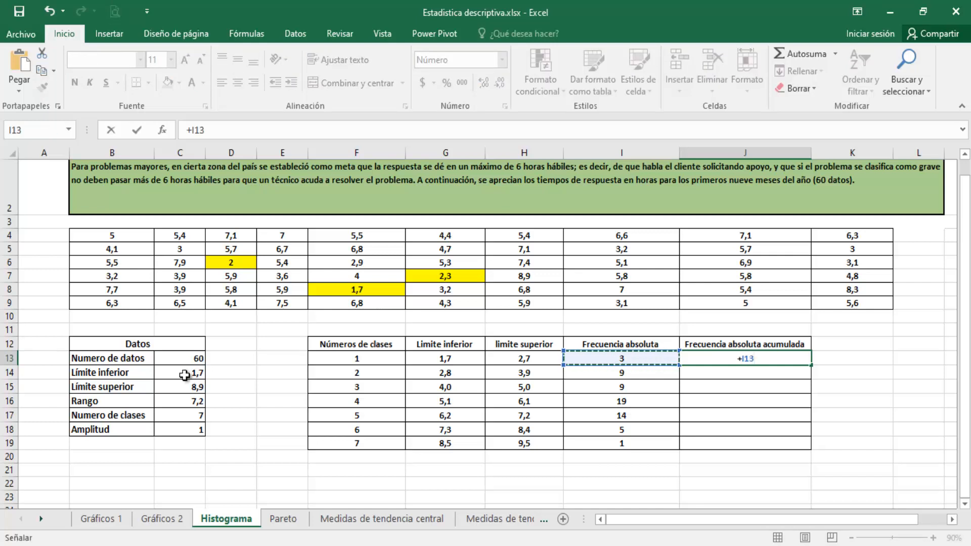
key(Return)
- Enter the cumulative formula +J13+I14 in J14 and copy it down to J19
text(+)
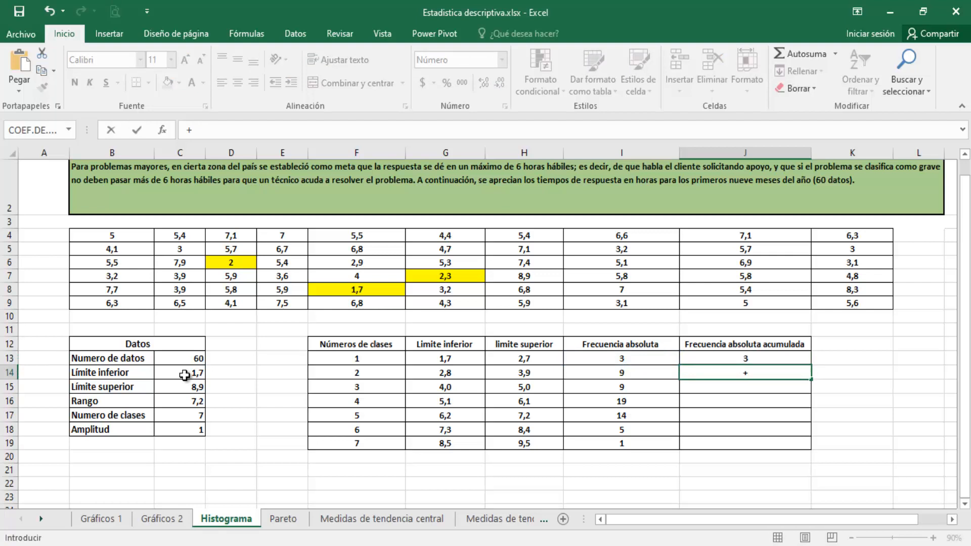
key(Up)
text(+)
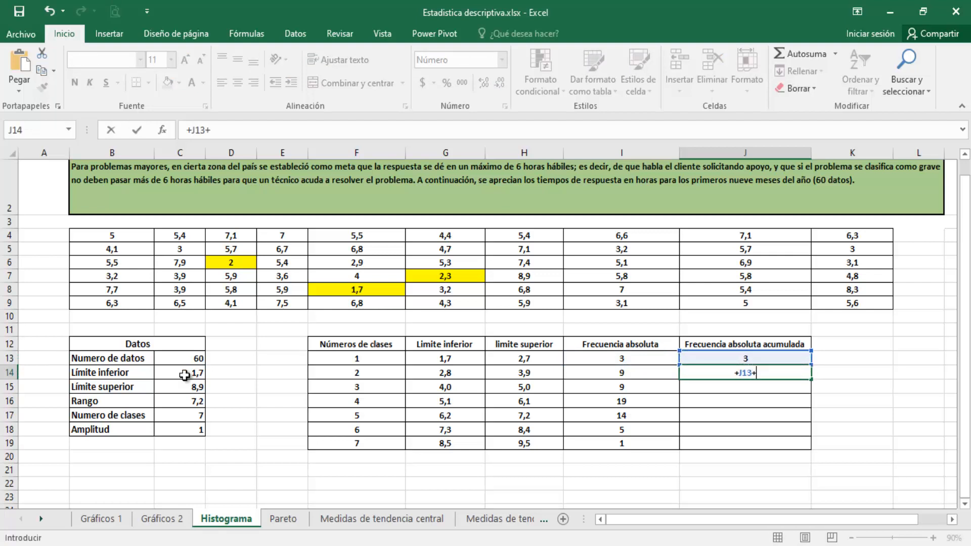
key(Left)
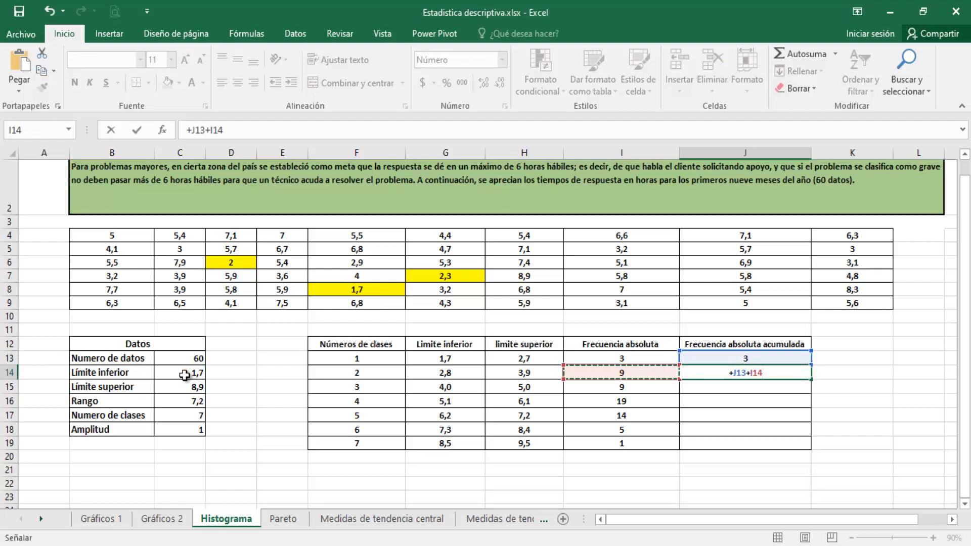
key(Return)
key(Up)
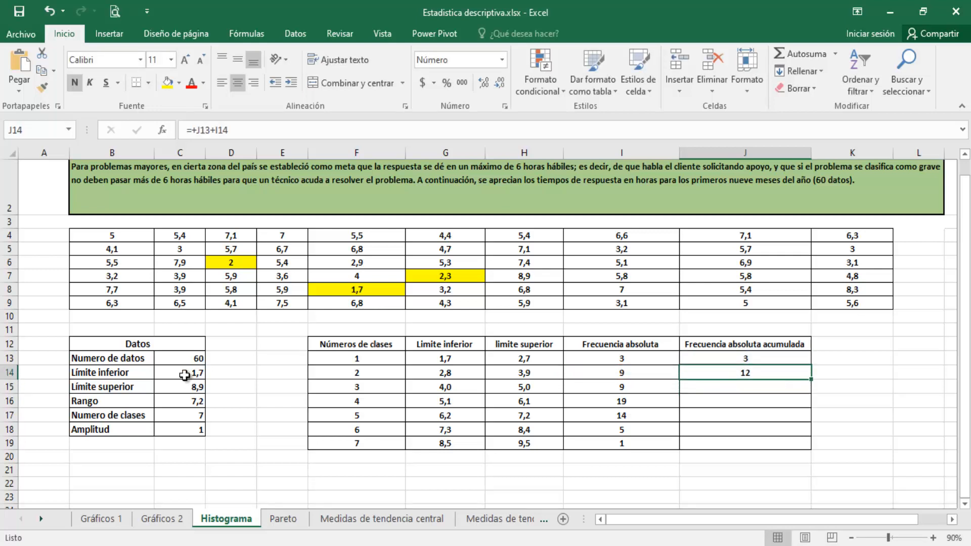
drag(811, 379, 811, 449)
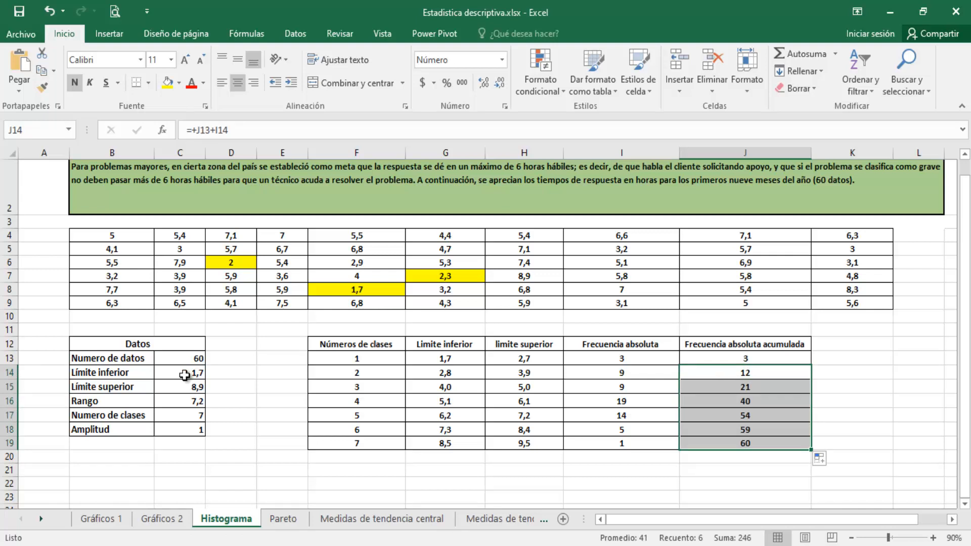
key(ctrl+Down)
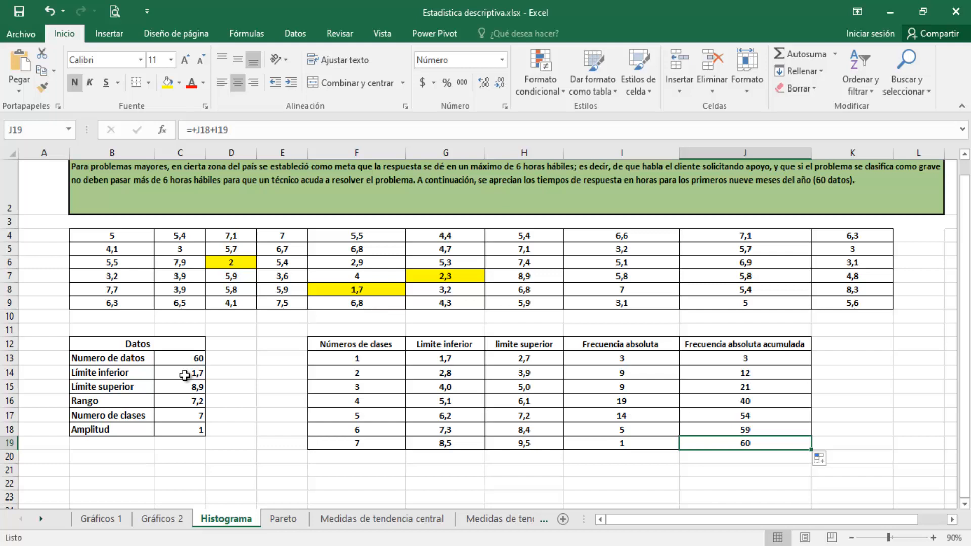
- Total the absolute frequencies in I20 with the formula =SUMA(I13:I19)
key(Down)
key(Left)
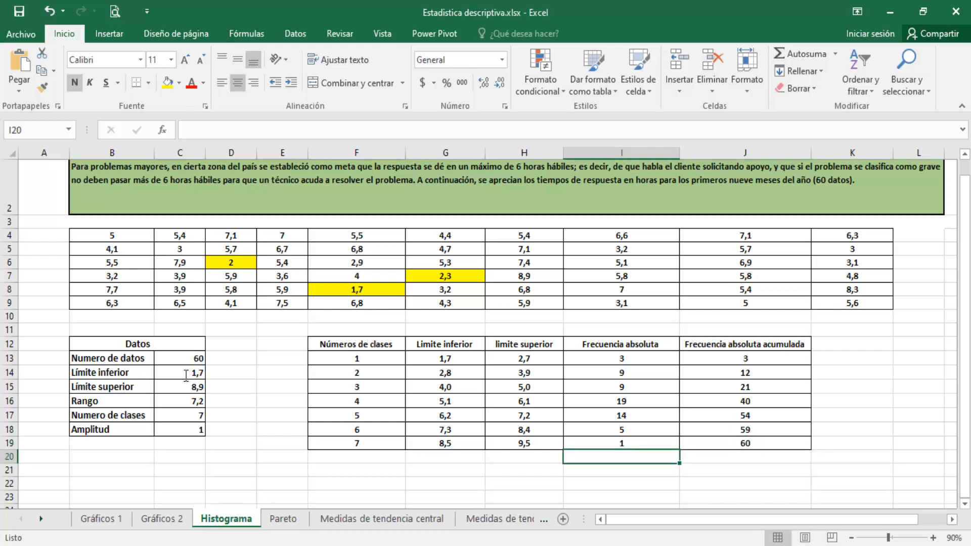
text(=suma)
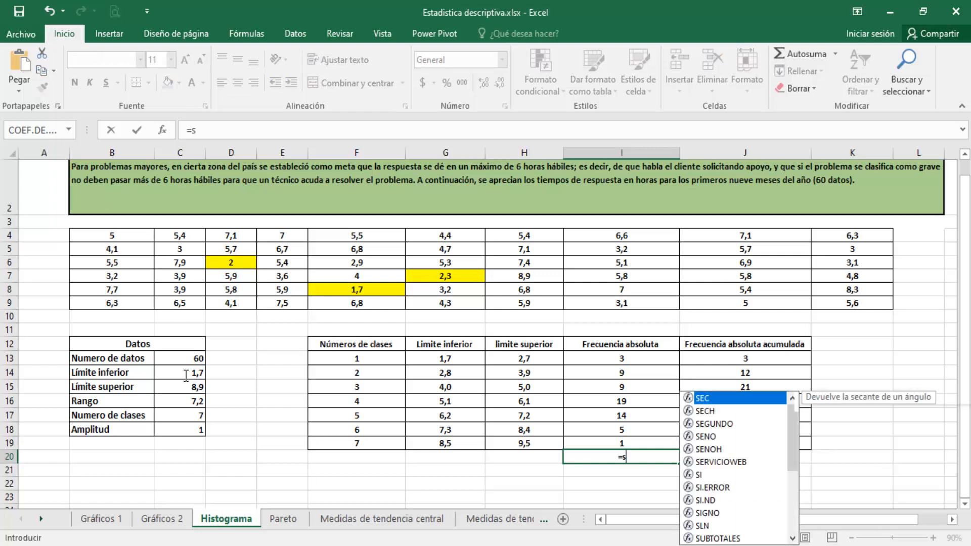
key(Tab)
key(Up)
key(Up)
key(Up)
key(Up)
key(Up)
key(Up)
key(Up)
key(shift+Down)
key(shift+Down)
key(shift+Down)
key(shift+Down)
key(shift+Down)
key(shift+Down)
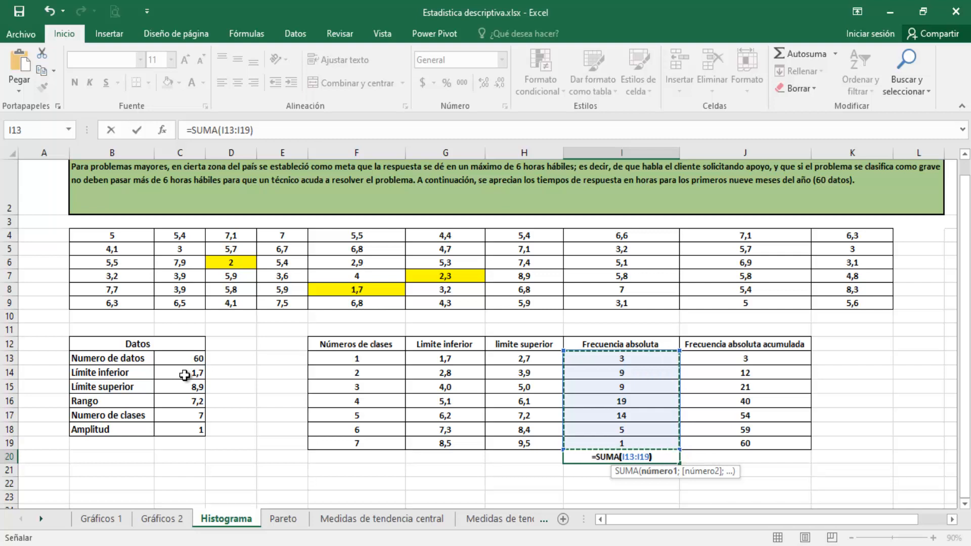
key(Return)
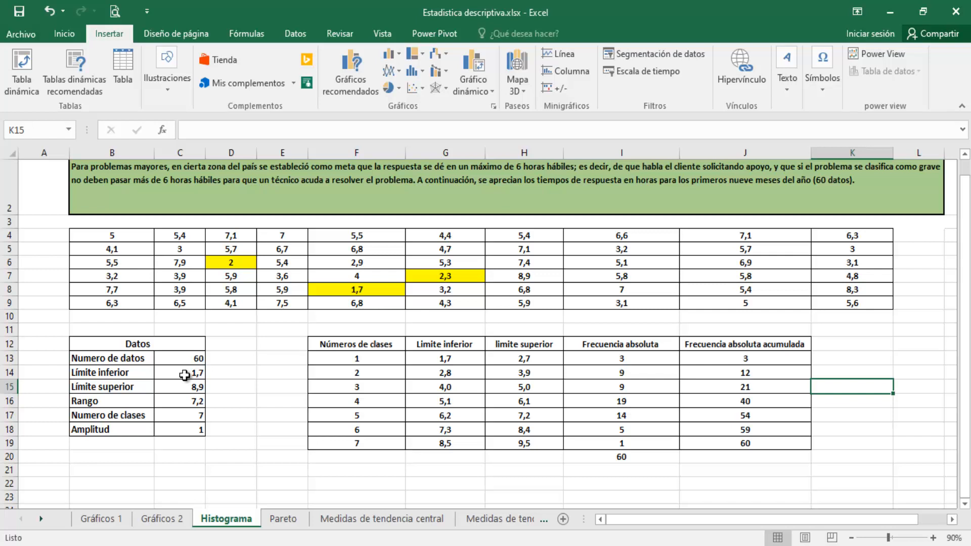
- Insert the recommended Columna agrupada chart from the upper limits and both frequency columns, H12:J19
drag(524, 344, 745, 443)
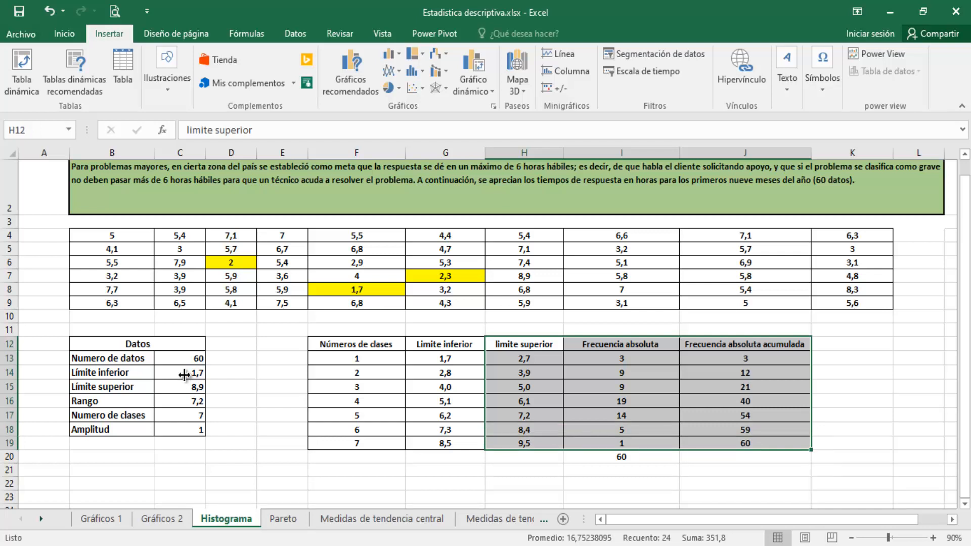
click(351, 72)
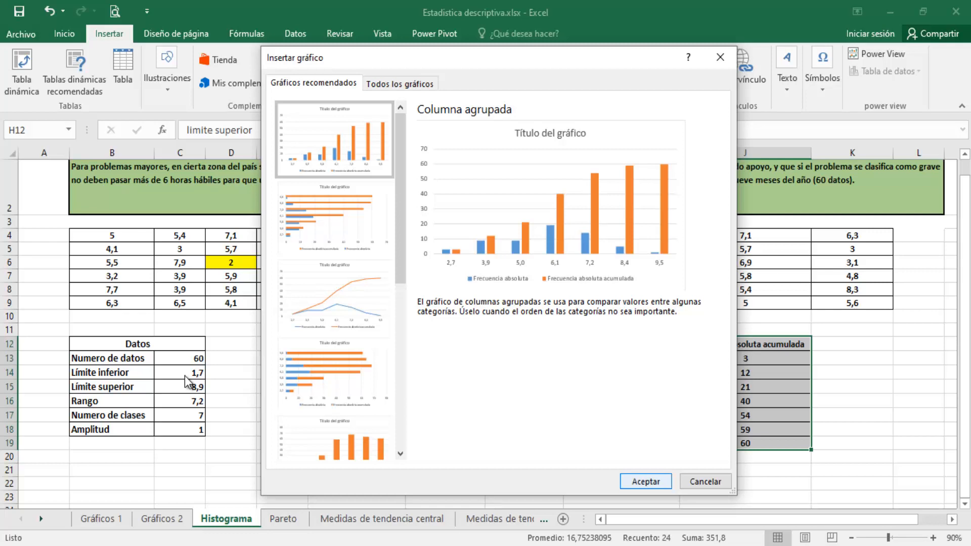
key(Return)
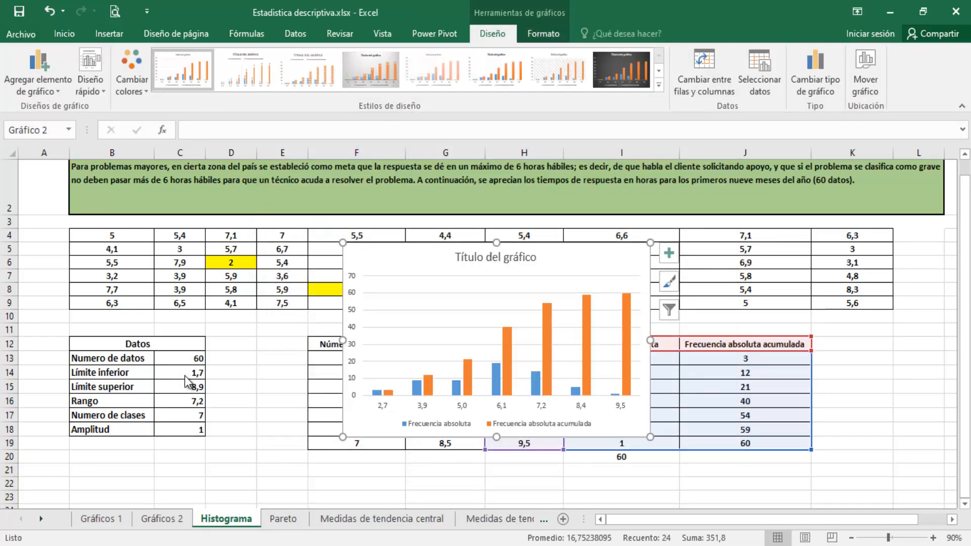
- Open the chart type settings for the Frecuencia absoluta acumulada series and plot it on the secondary axis
key(Down)
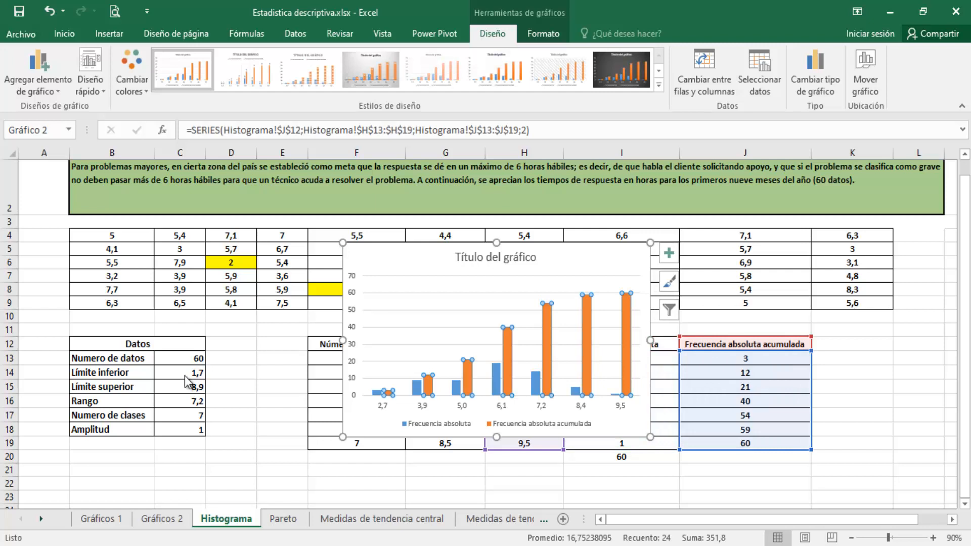
key(shift+F10)
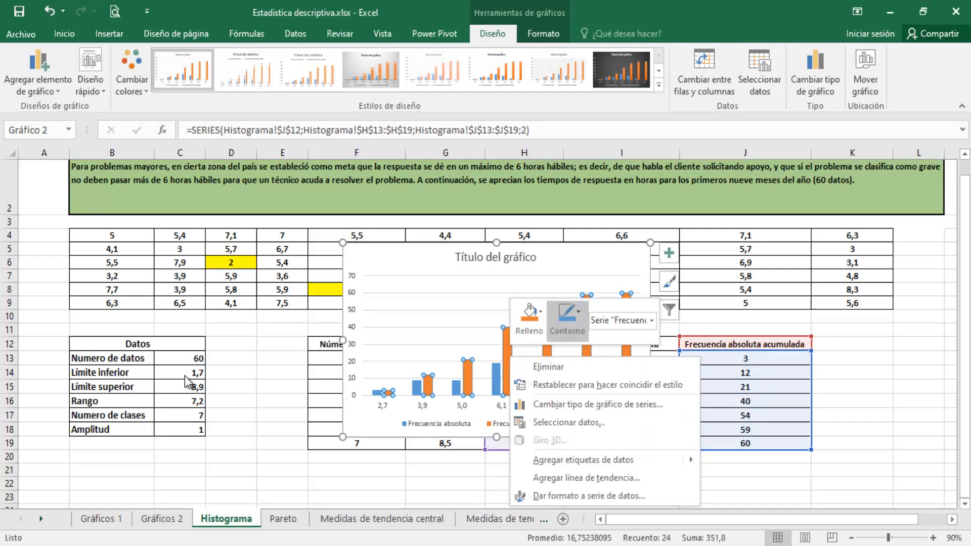
key(Down)
key(Down)
key(Down)
key(Down)
key(Up)
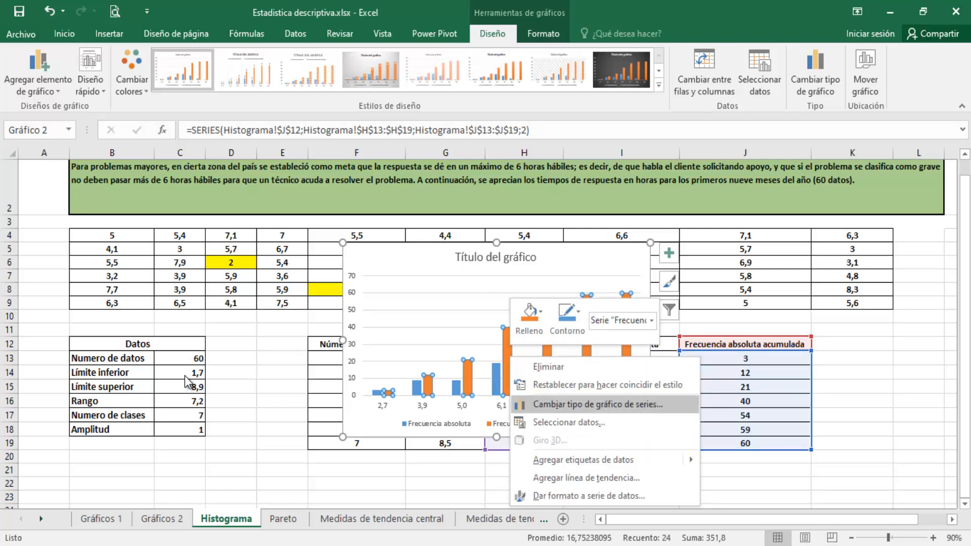
key(Return)
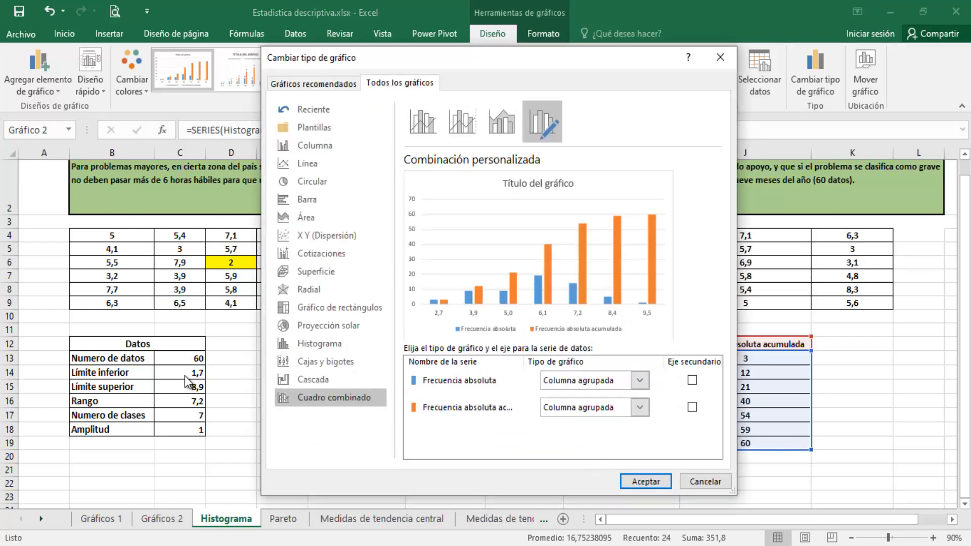
key(Tab)
key(space)
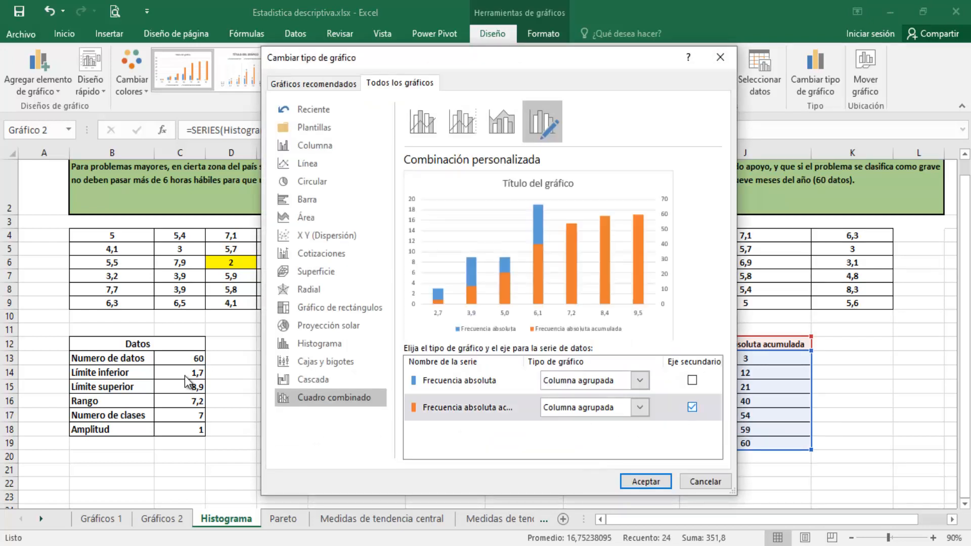
- Change the Frecuencia absoluta acumulada series to Línea con marcadores and apply the combined chart
key(shift+Tab)
key(alt+Down)
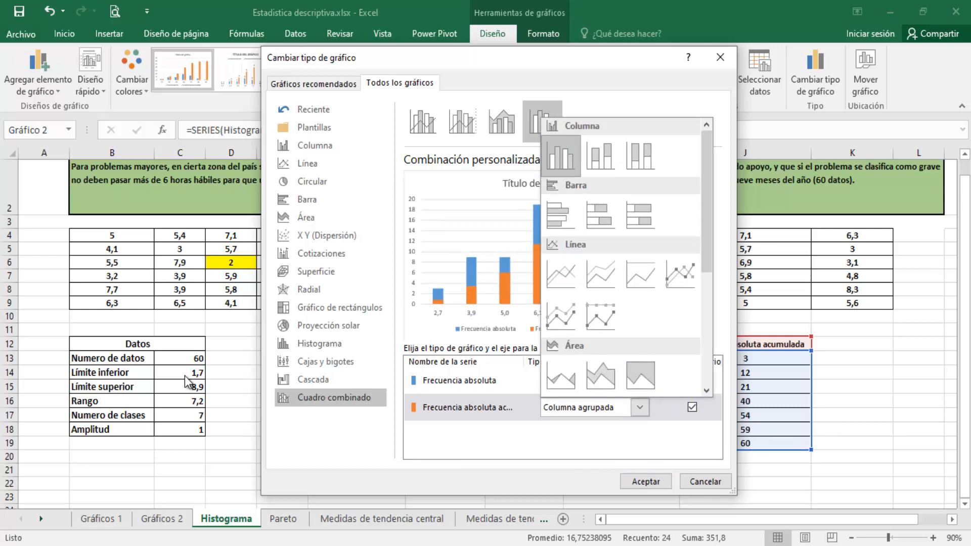
key(Right)
key(Down)
key(Down)
key(Down)
key(Down)
key(Up)
key(Left)
key(Left)
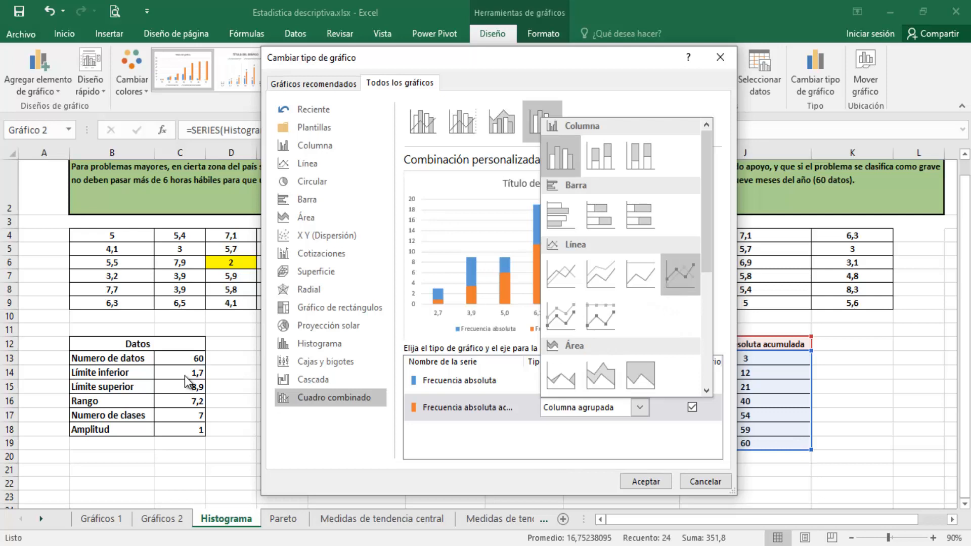
key(Return)
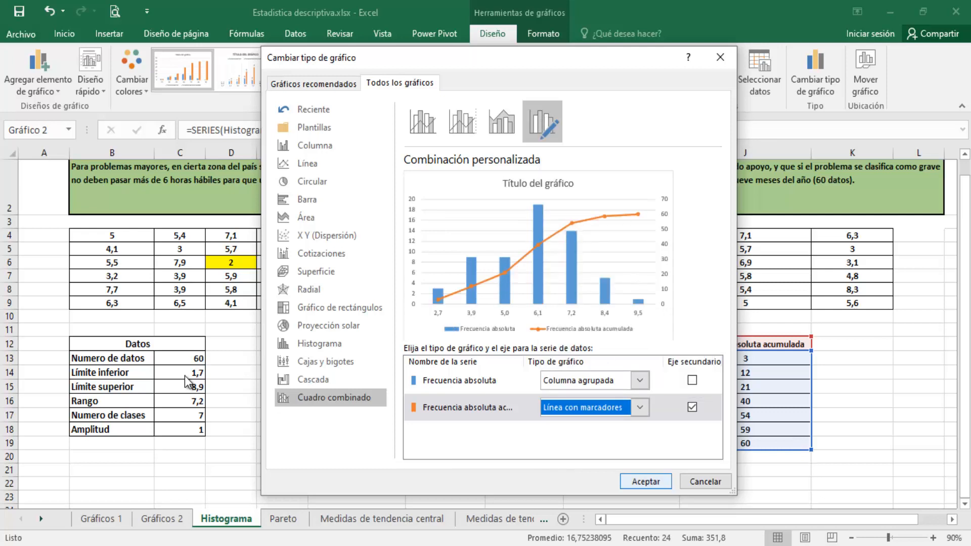
key(Return)
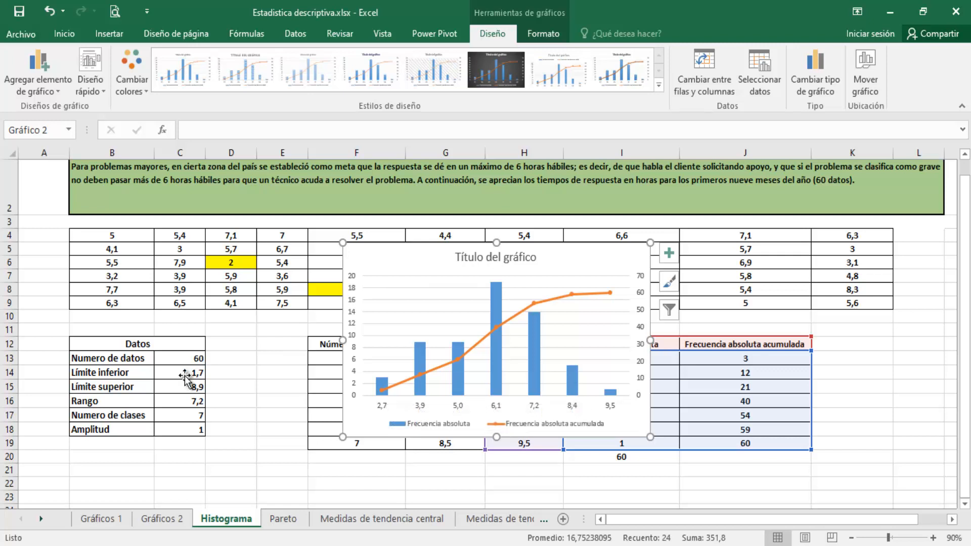
- Set the gap width (Ancho del intervalo) of the Frecuencia absoluta columns to 0% and close the formatting options
key(Down)
key(Down)
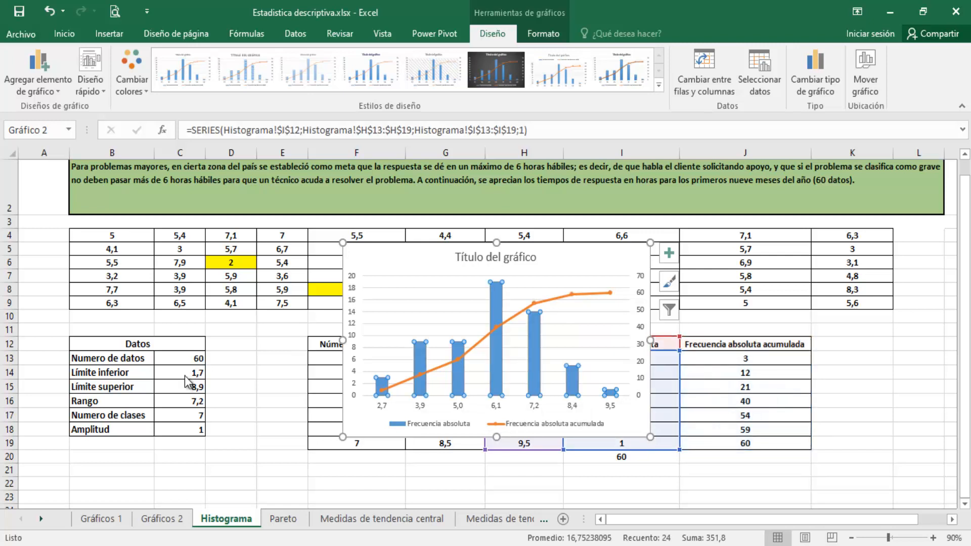
key(shift+F10)
key(Down)
key(Down)
key(Down)
key(Down)
key(Down)
key(Down)
key(Down)
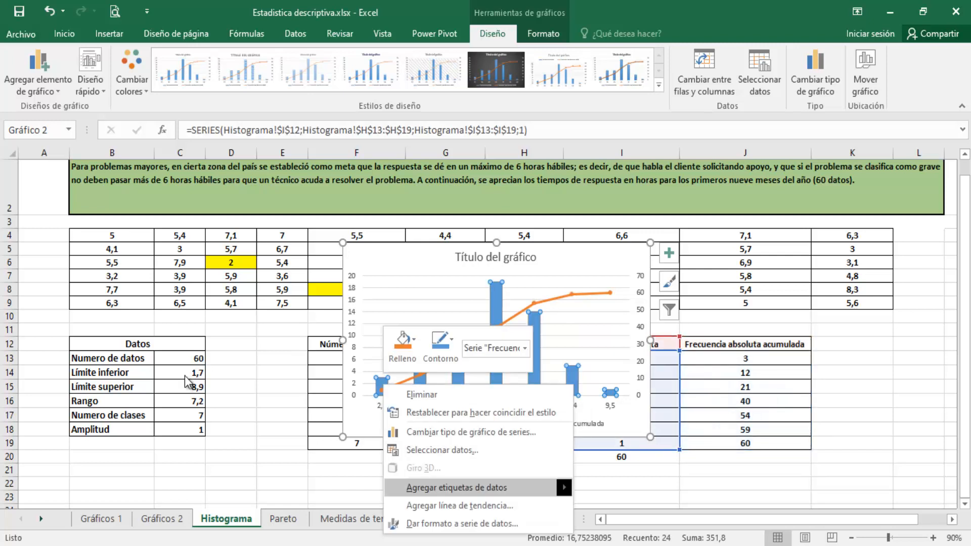
key(Escape)
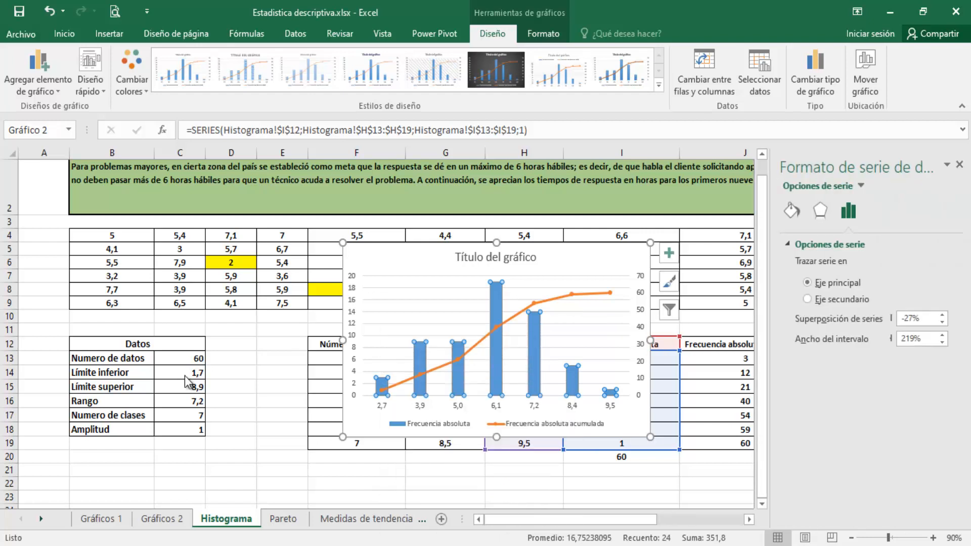
key(Tab)
text(0)
key(Escape)
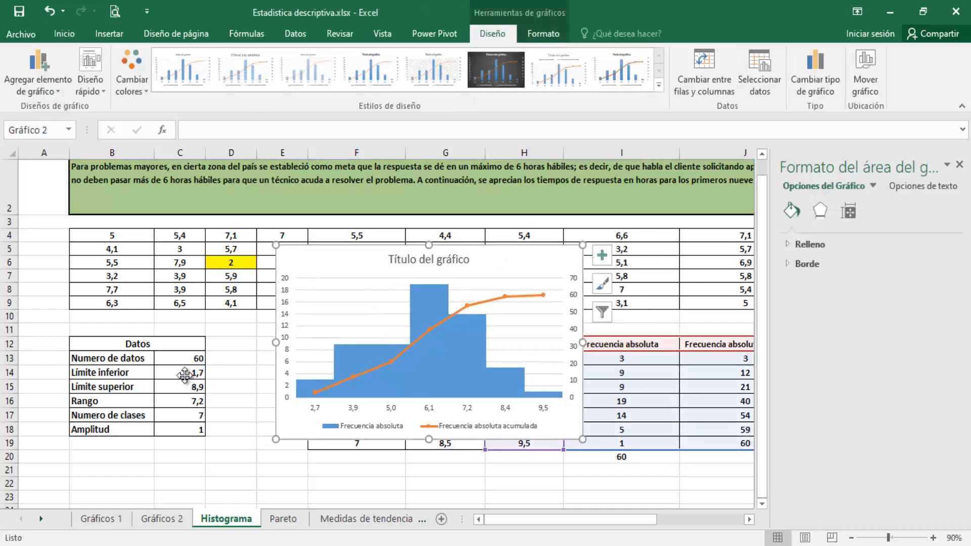
click(959, 165)
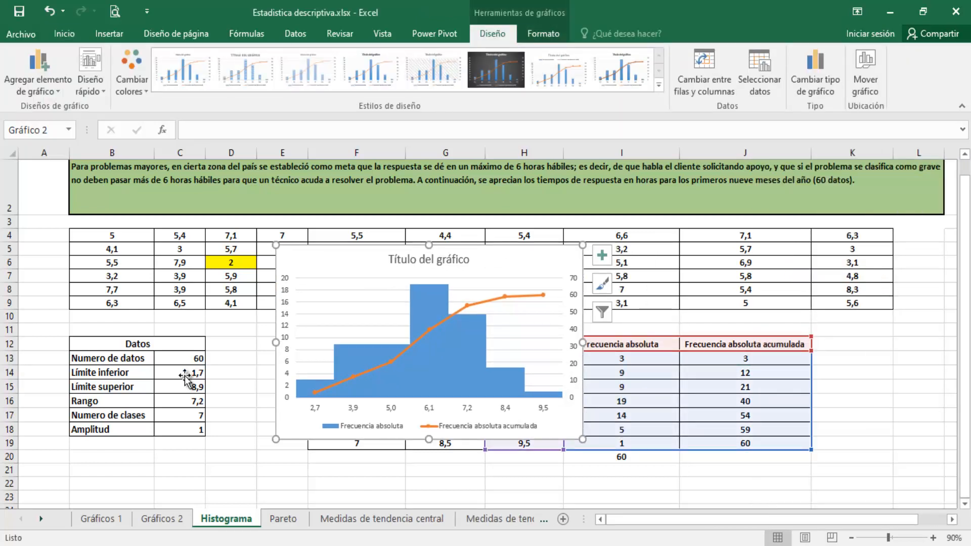
- Move the histogram up over the response-time data, clear of the frequency columns, and select its Frecuencia absoluta bars
click(429, 361)
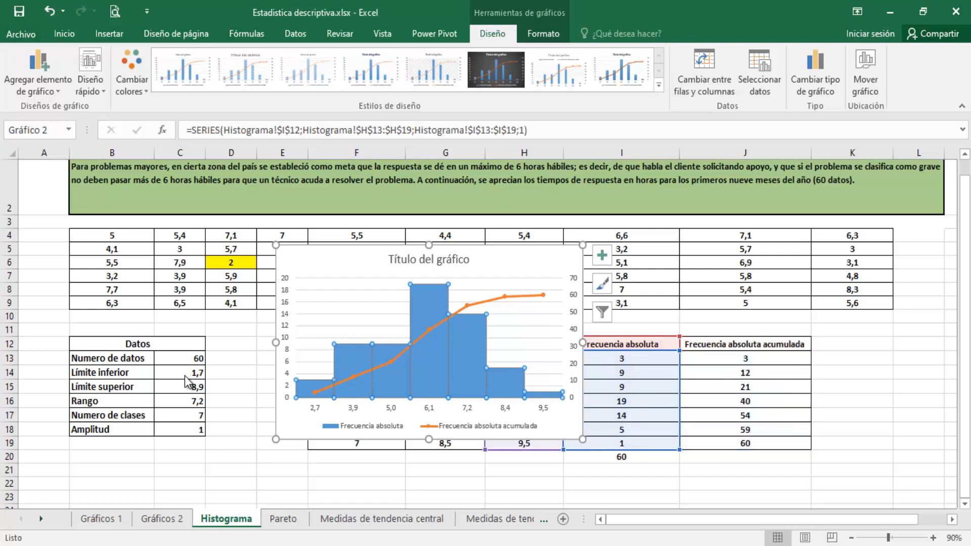
mouse_move(354, 308)
mouse_down()
mouse_move(345, 277)
mouse_move(350, 309)
mouse_up()
drag(324, 258, 235, 187)
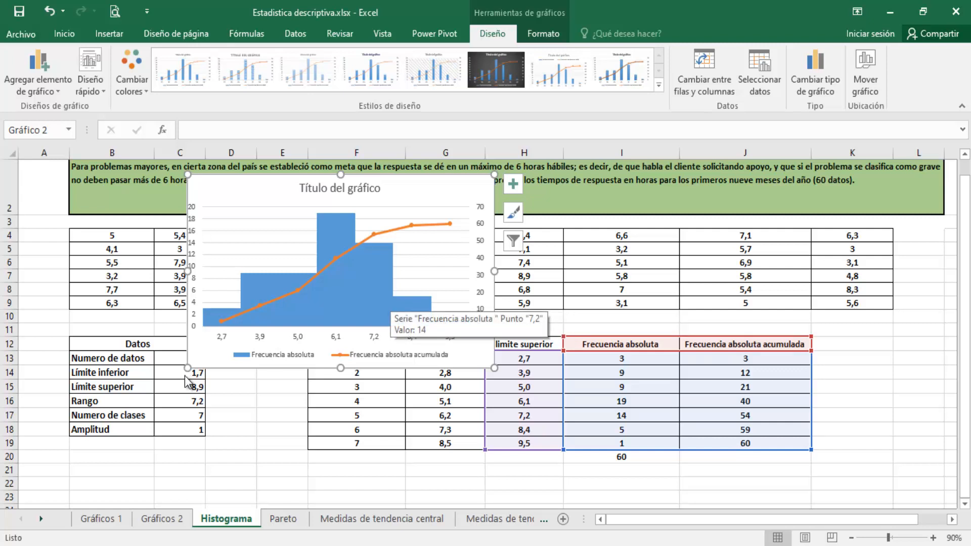
drag(430, 189, 432, 180)
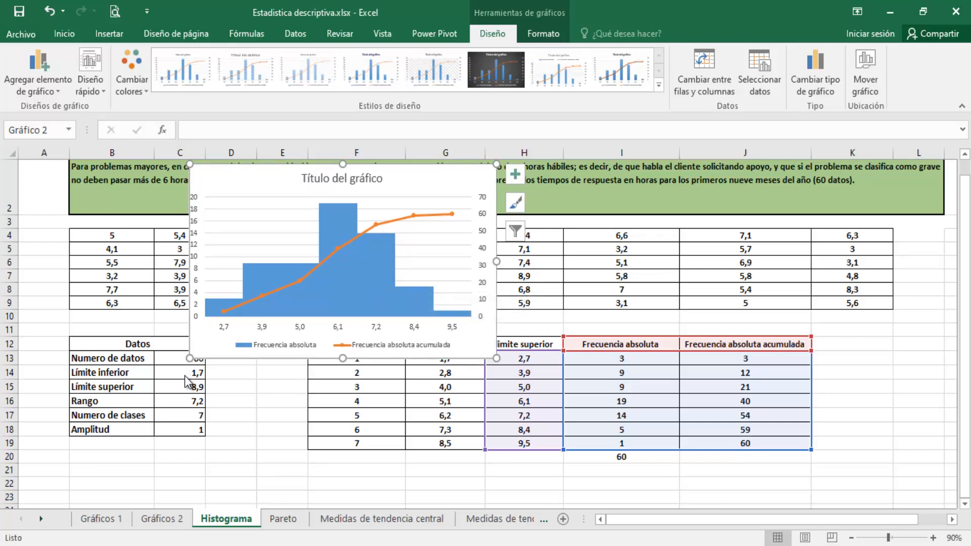
click(377, 276)
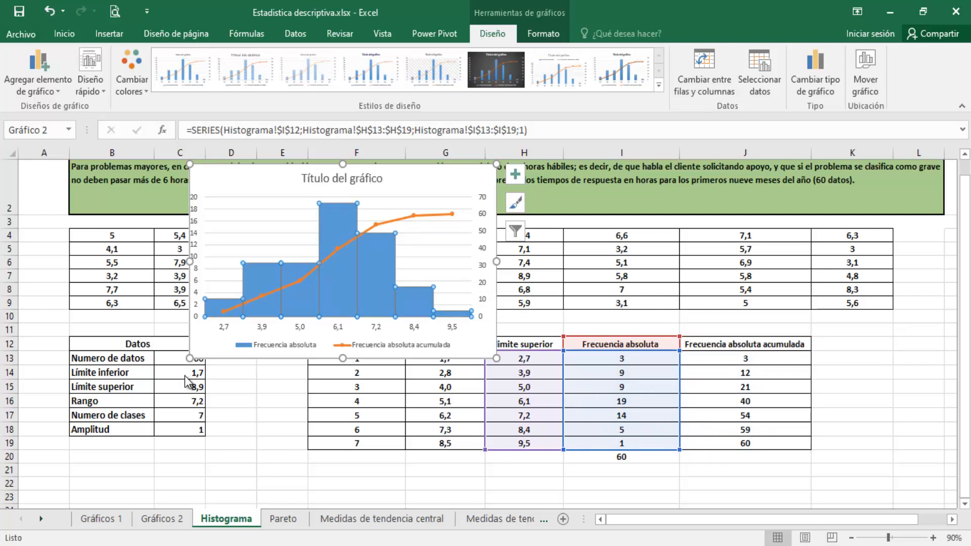